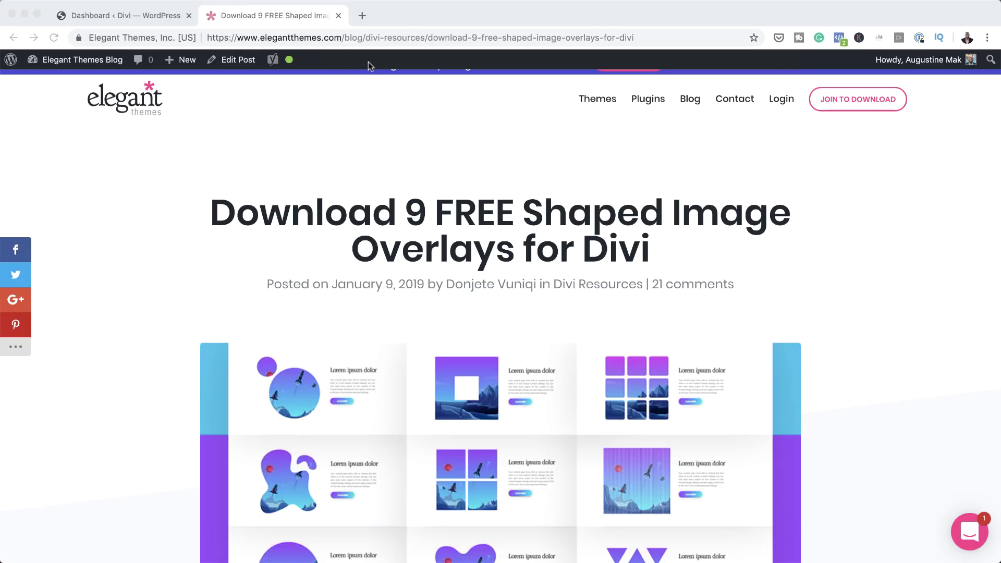
Step: Look through the blog post's shaped overlay previews down to the section for downloading the files
scroll(611, 325, "down", 1)
scroll(611, 326, "down", 3)
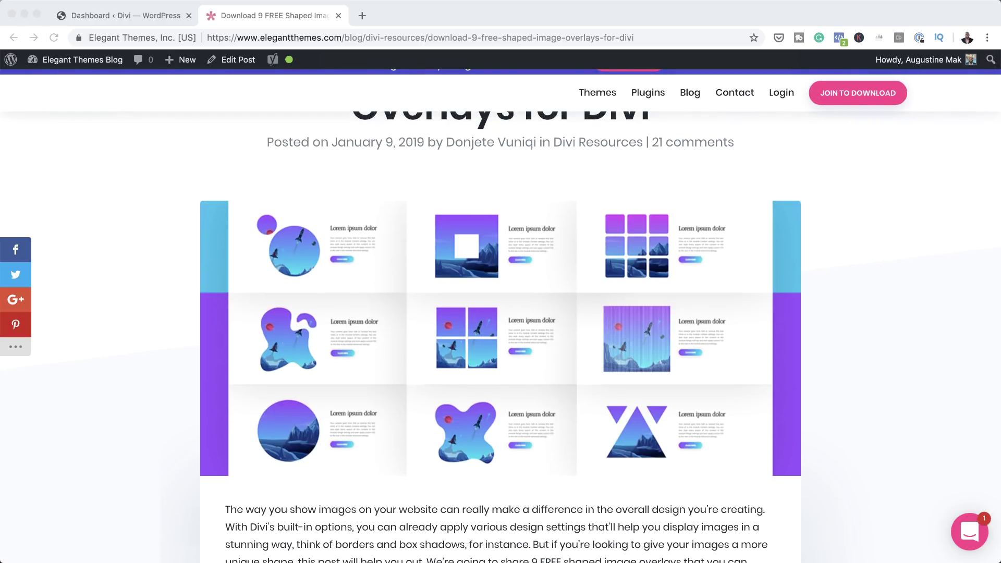
scroll(862, 395, "down", 20)
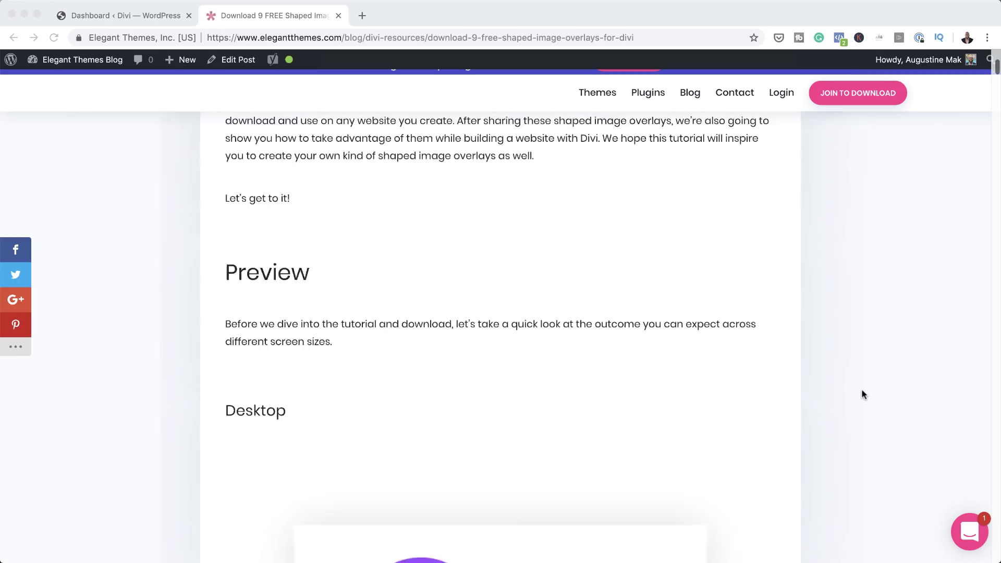
scroll(862, 395, "down", 20)
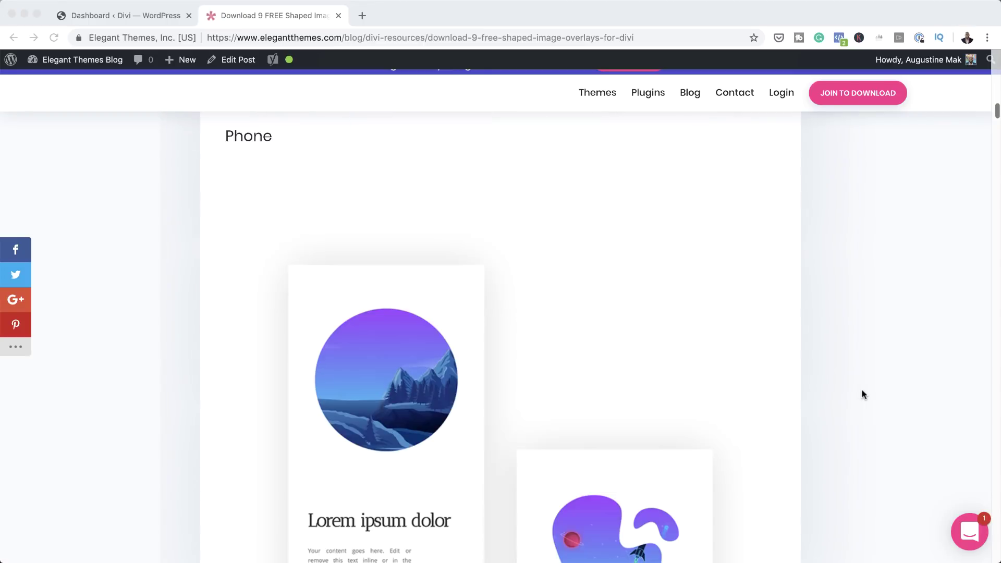
scroll(862, 395, "down", 15)
scroll(861, 394, "up", 3)
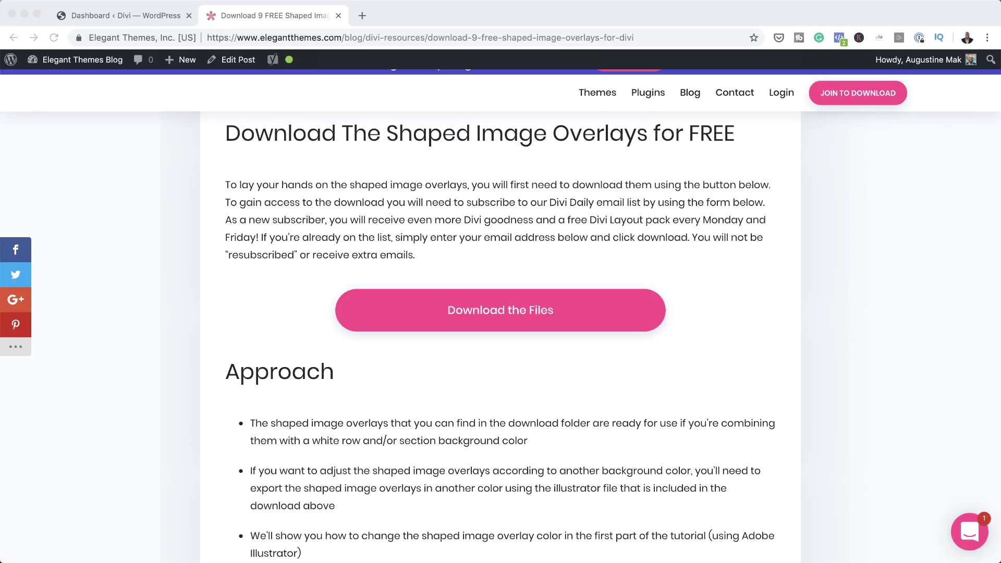
Step: Switch to Finder, open the divi-shaped-image-overlays folder and inspect the contents of PNG Overlays
key("super+Tab")
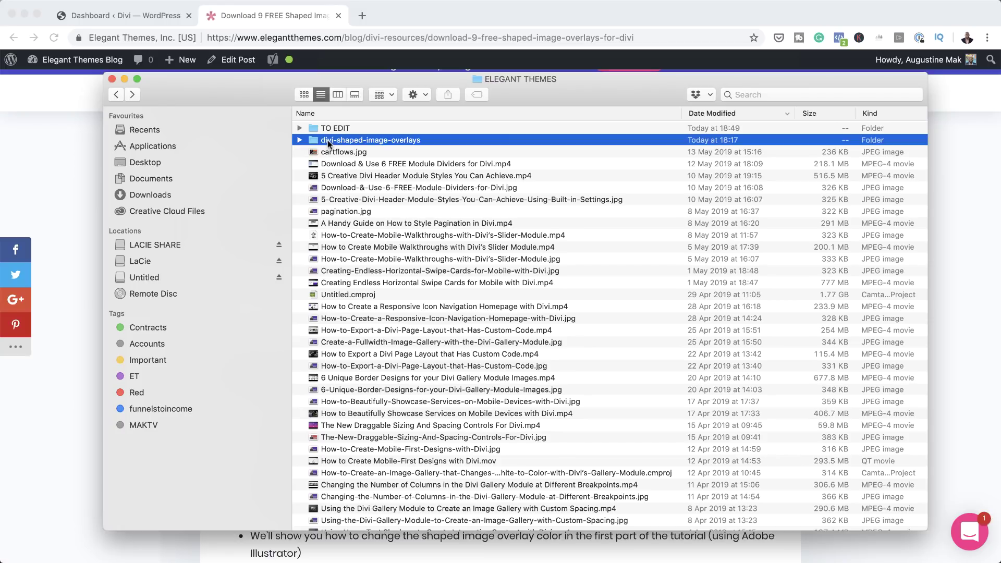
double_click(327, 140)
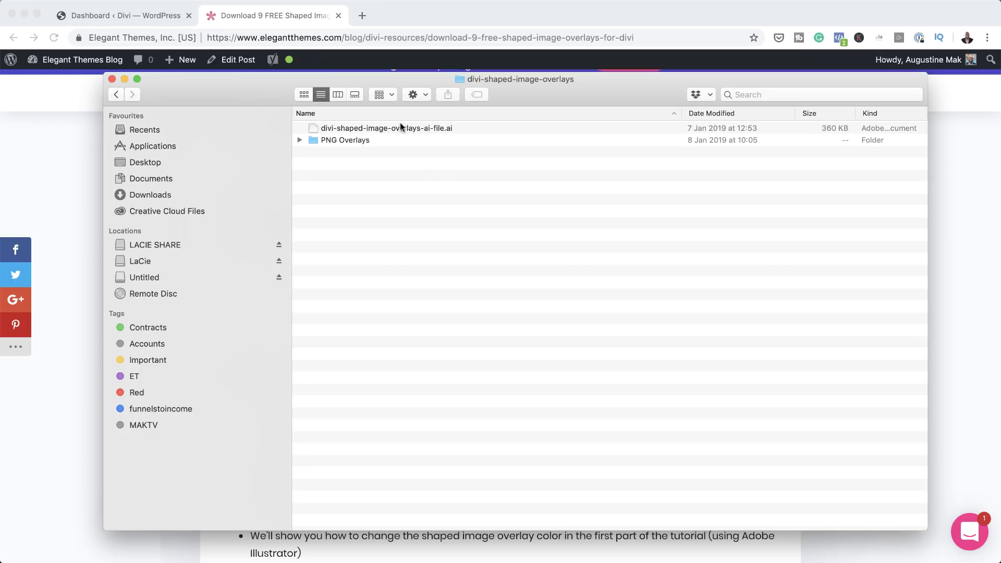
left_click(299, 140)
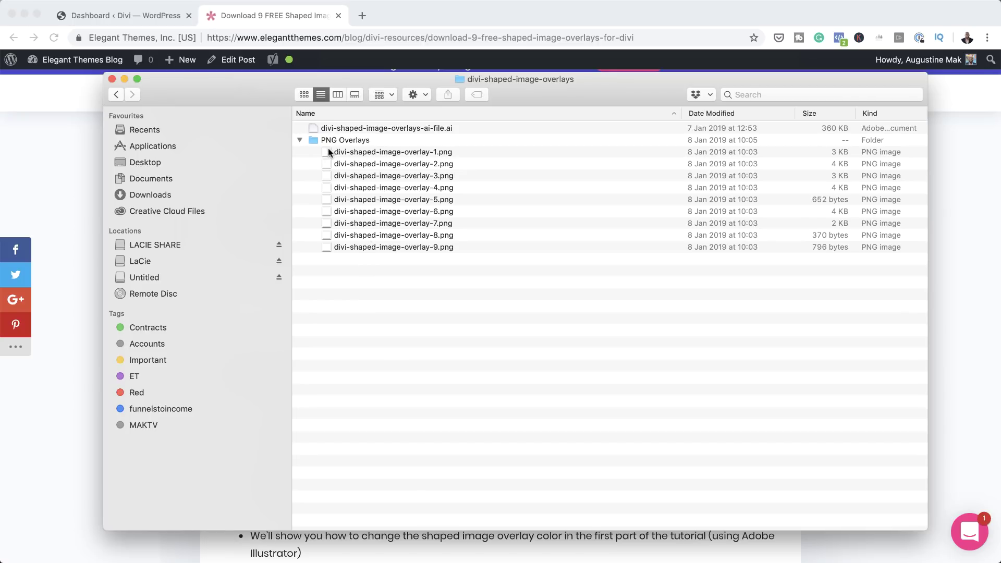
left_click(300, 140)
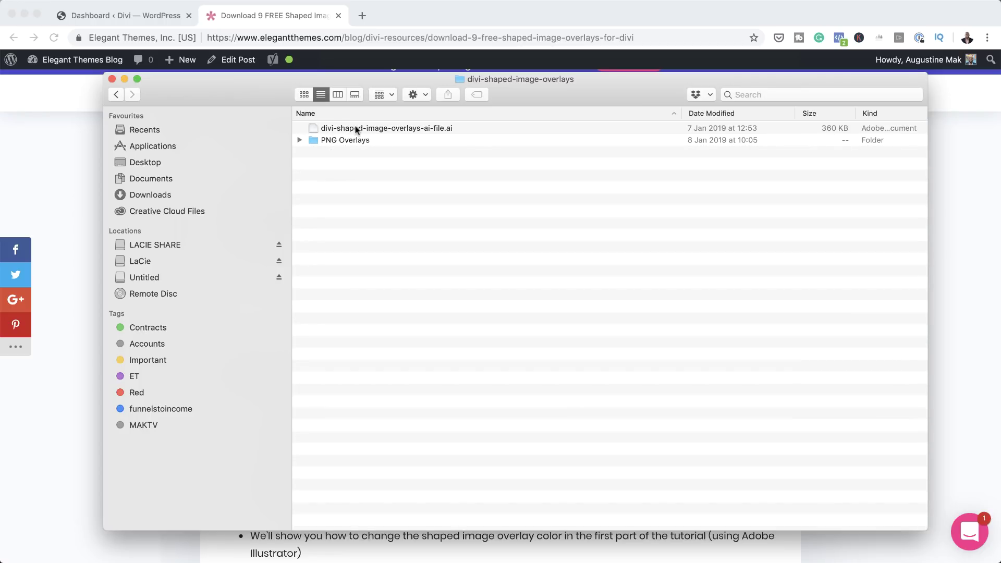
Step: Switch to Adobe Illustrator and fill the overlay with the two circular cutouts with black (000000)
mouse_move(692, 557)
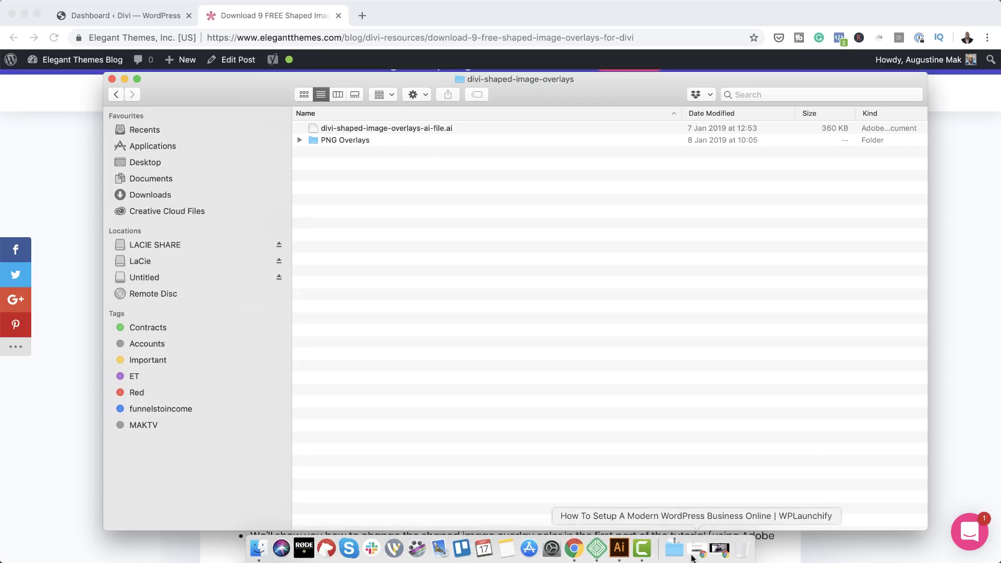
left_click(619, 548)
left_click_drag(556, 14, 383, 14)
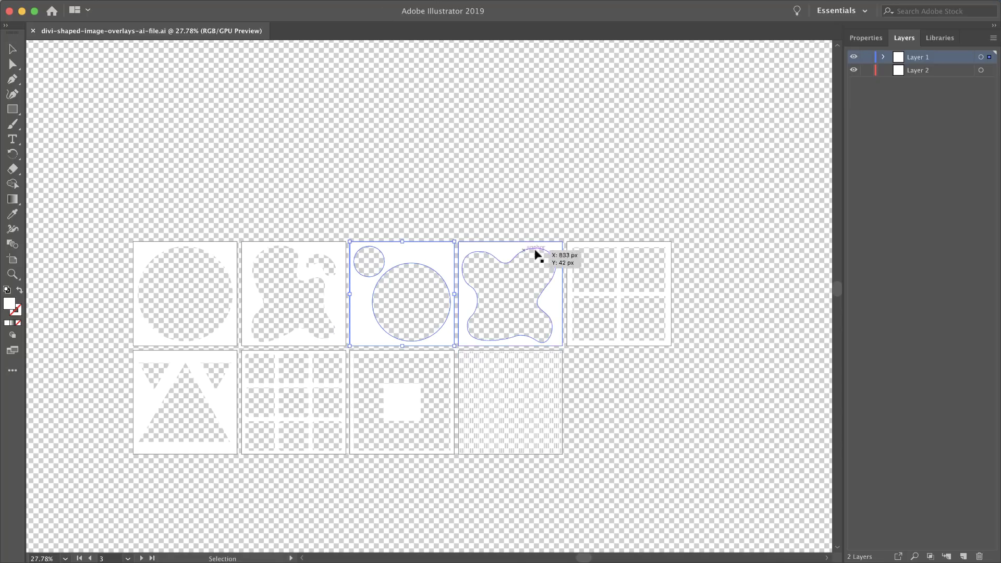
left_click(424, 169)
left_click(422, 260)
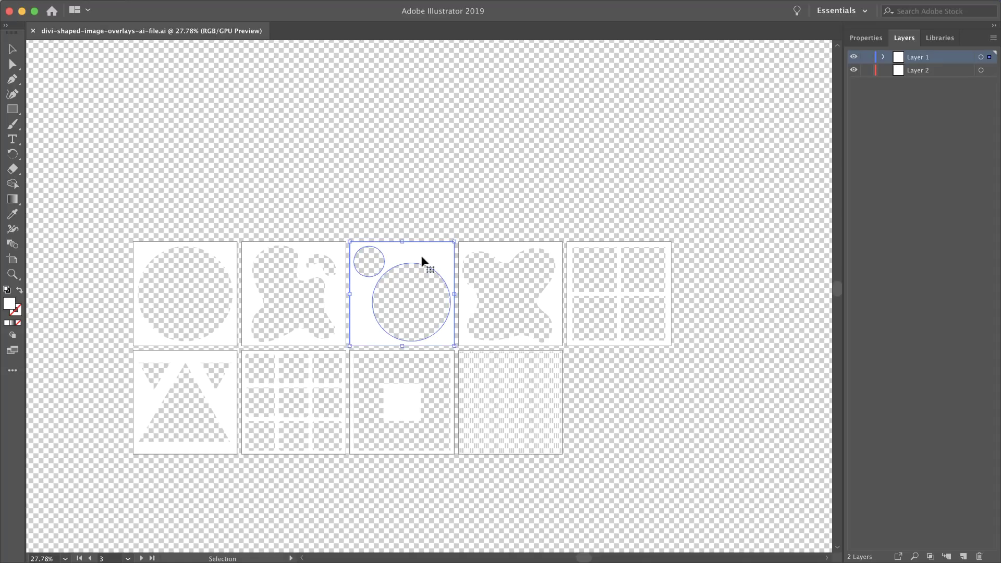
double_click(10, 305)
mouse_move(511, 409)
left_mouse_down()
mouse_move(501, 432)
mouse_move(471, 446)
left_mouse_up()
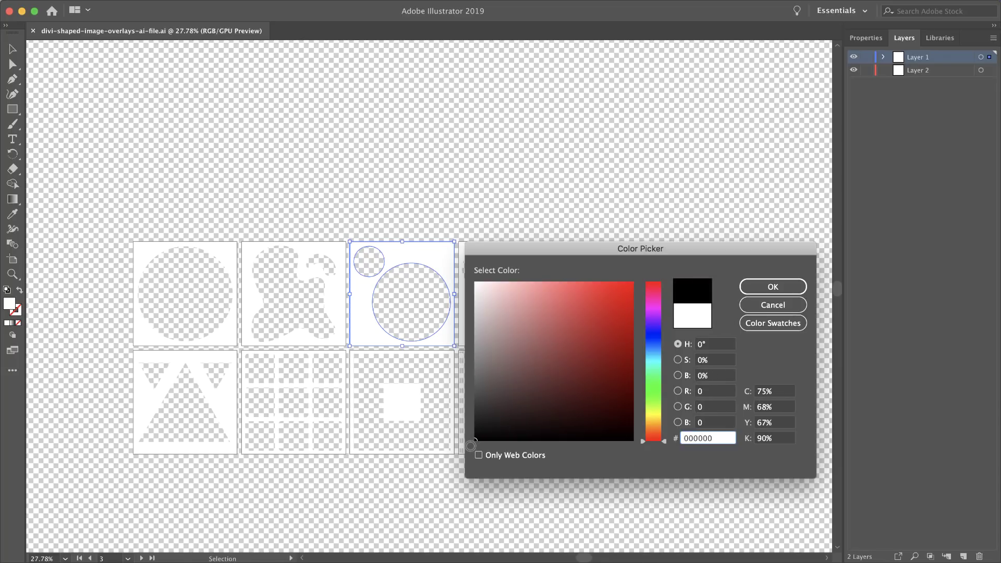
left_click(772, 290)
left_click(679, 220)
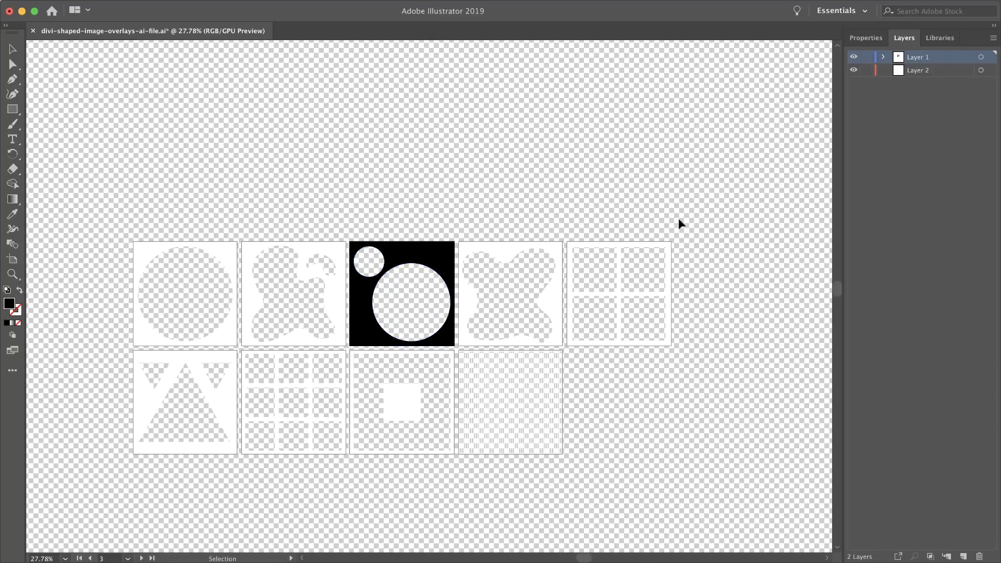
Step: Fill the overlay with the single large circular cutout with red
left_click(226, 341)
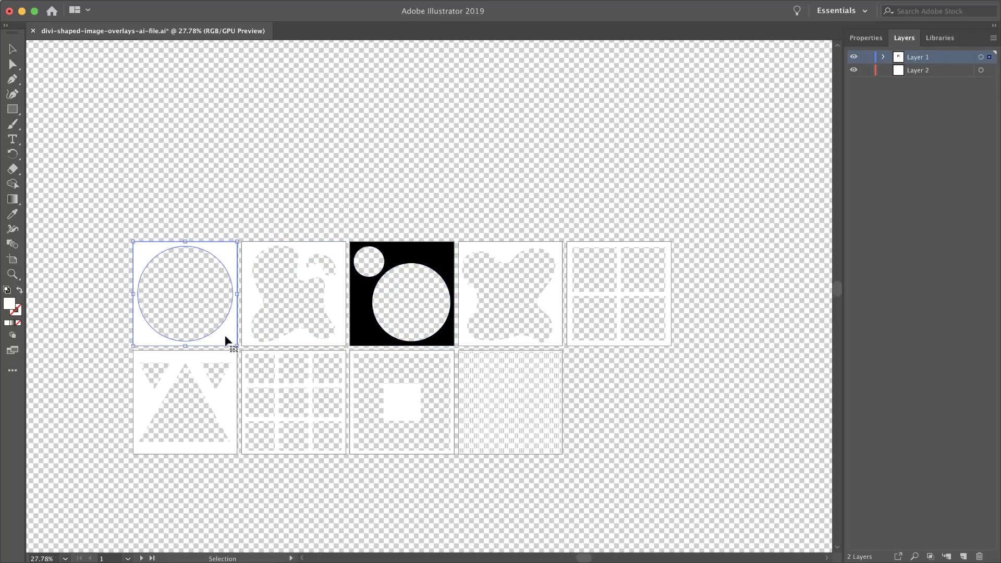
double_click(8, 305)
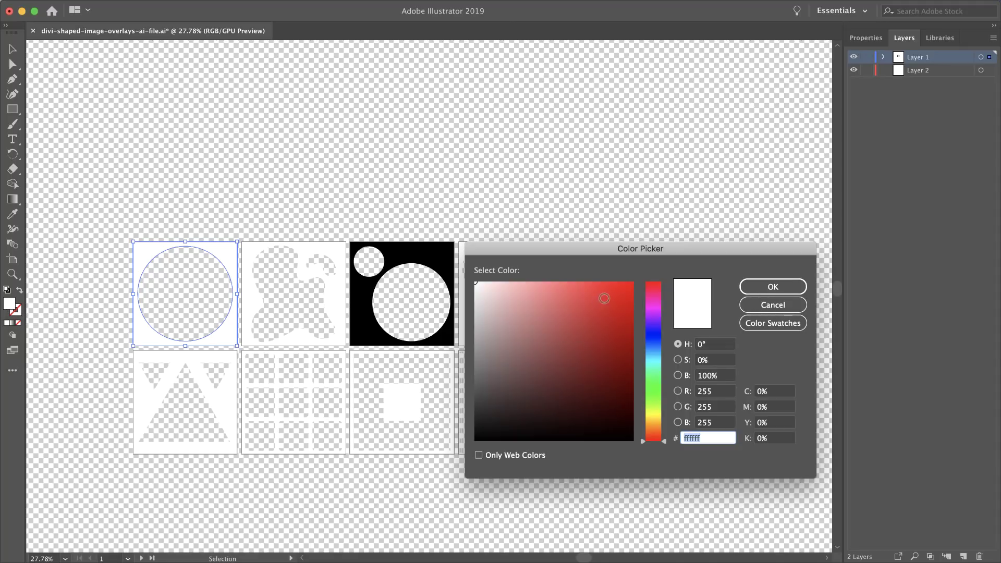
left_click(616, 297)
left_click(775, 287)
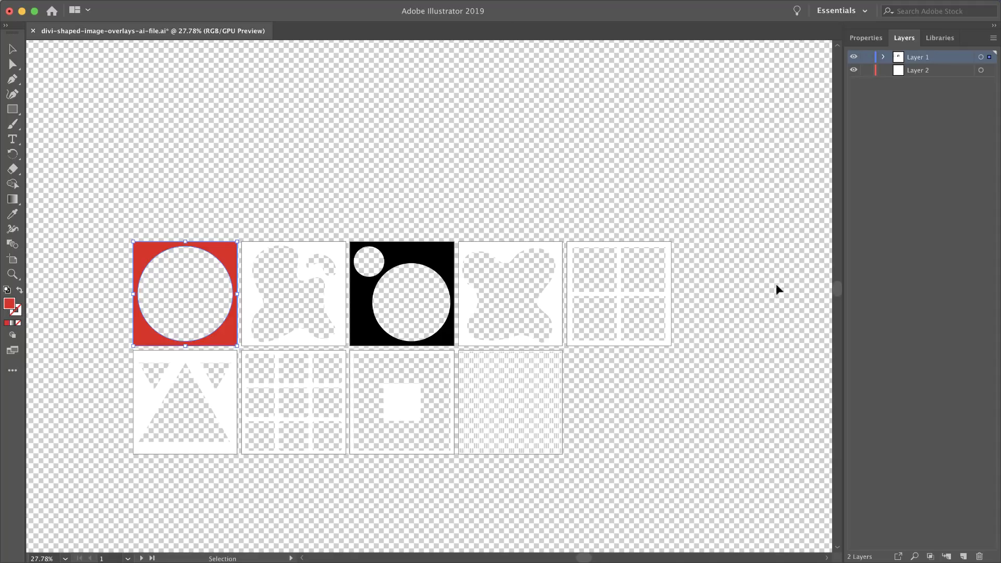
left_click(623, 132)
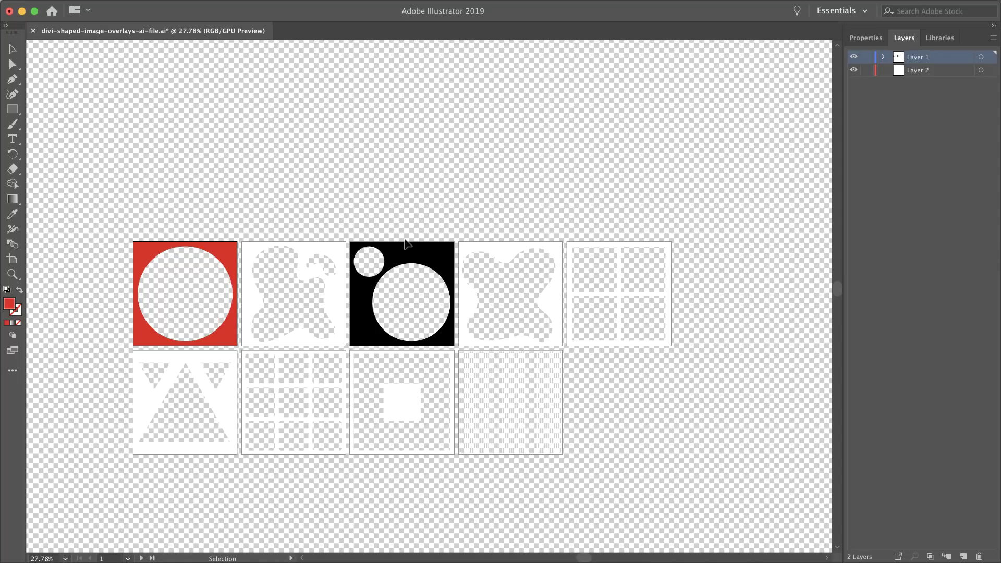
Step: Select the black two-circle overlay and open it in the Save for Web (Legacy) export
left_click(434, 260)
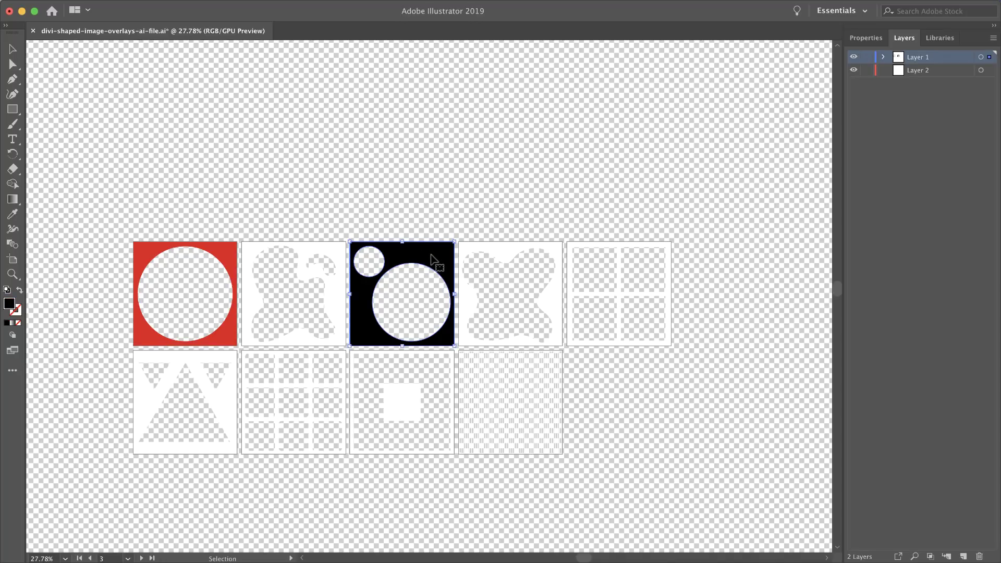
left_click(96, 7)
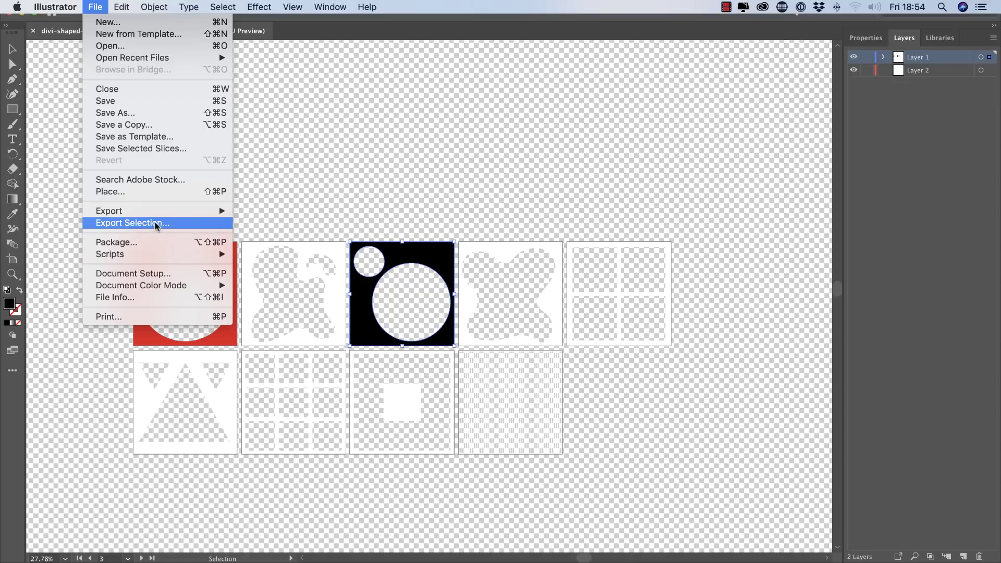
mouse_move(160, 215)
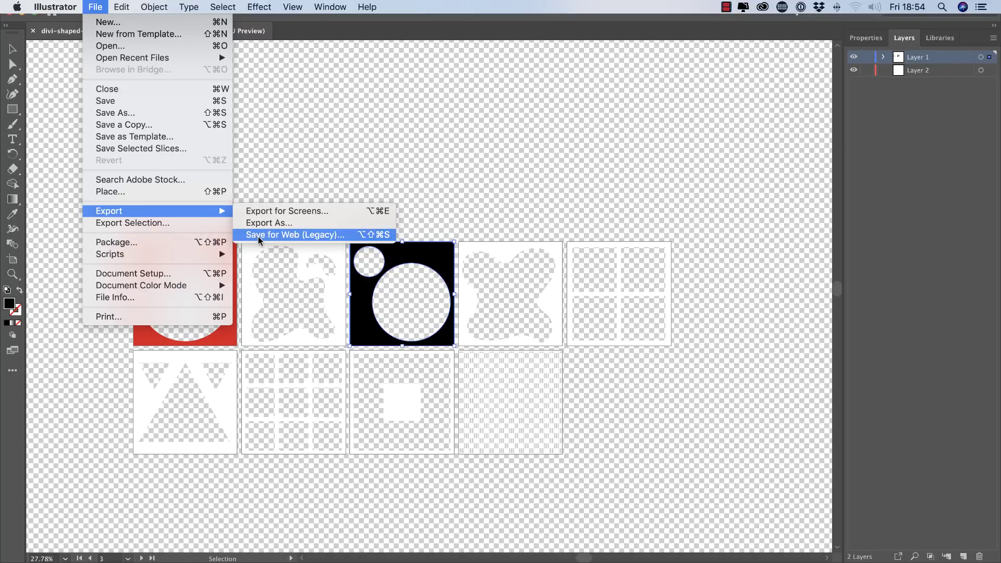
left_click(314, 235)
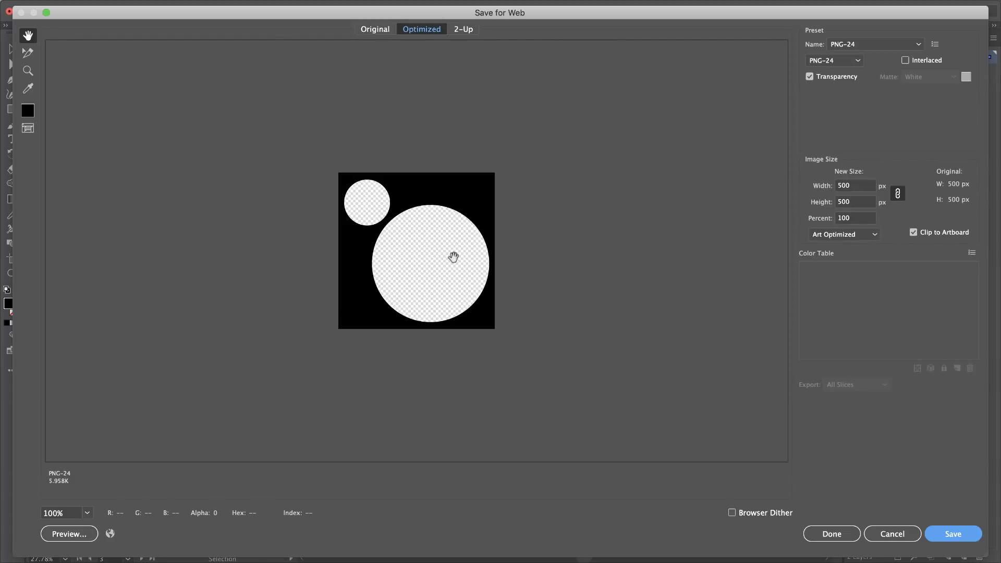
Step: Preview the export with the JPEG High preset, and return the preset to PNG-24 to keep transparency
left_click(917, 45)
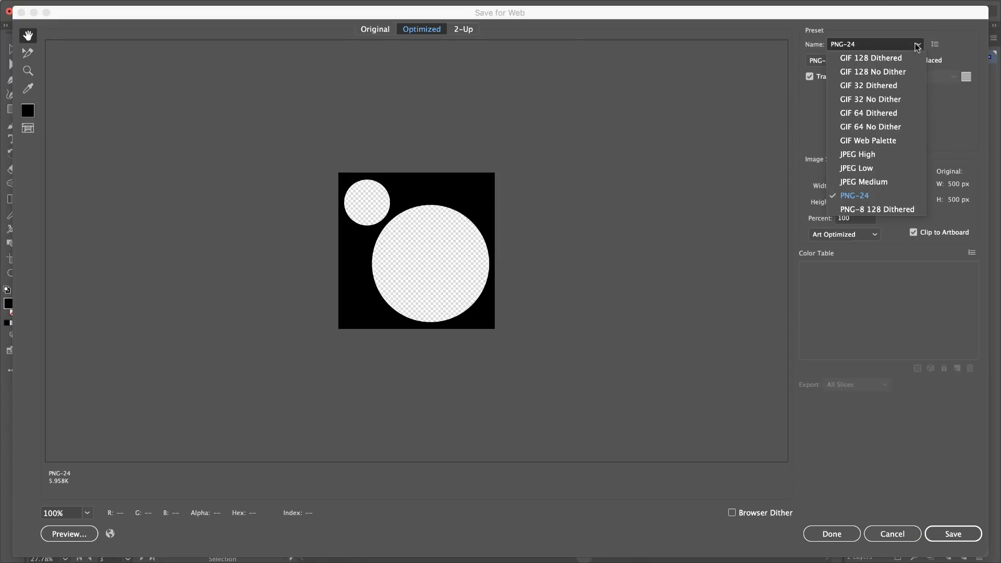
left_click(887, 155)
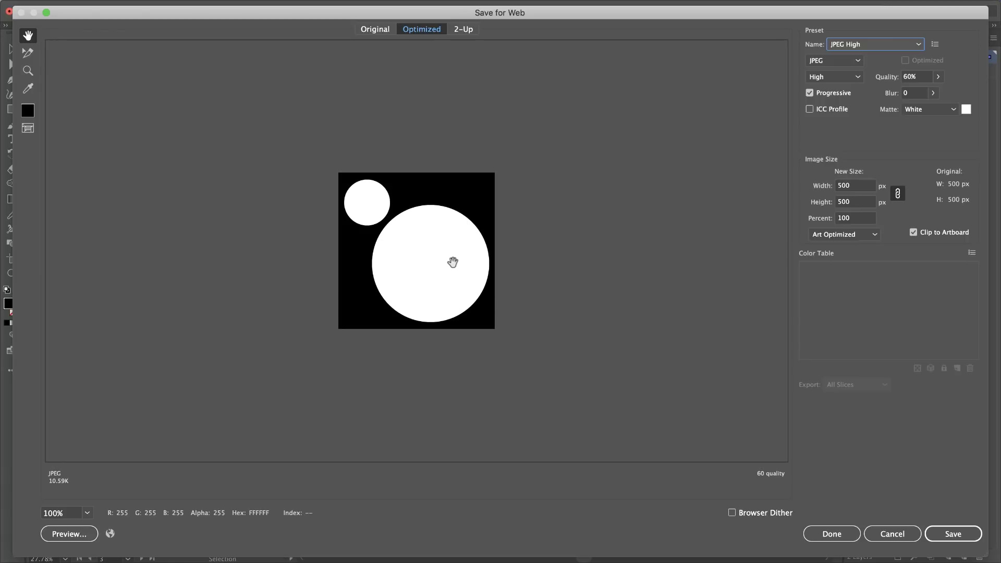
left_click(896, 45)
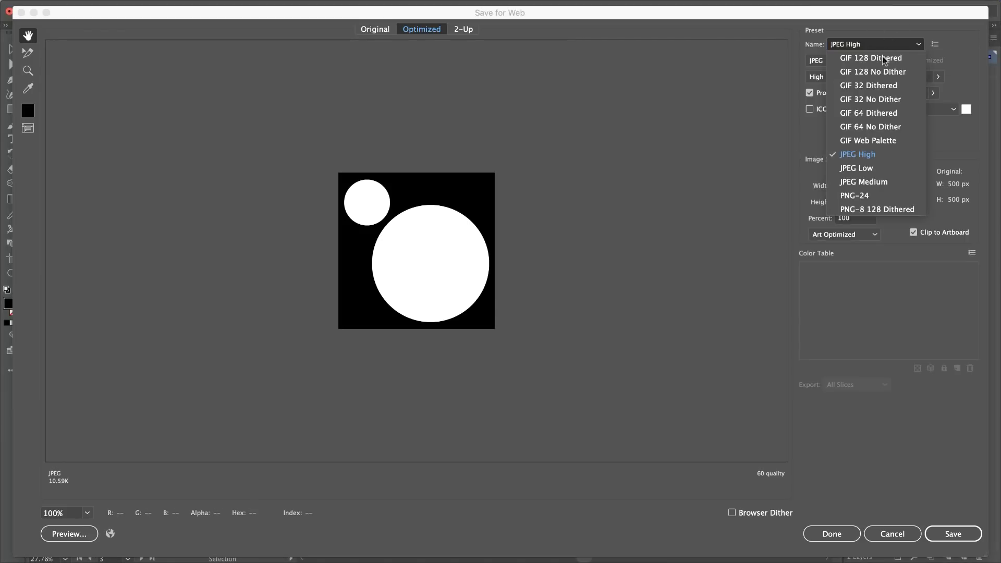
left_click(875, 200)
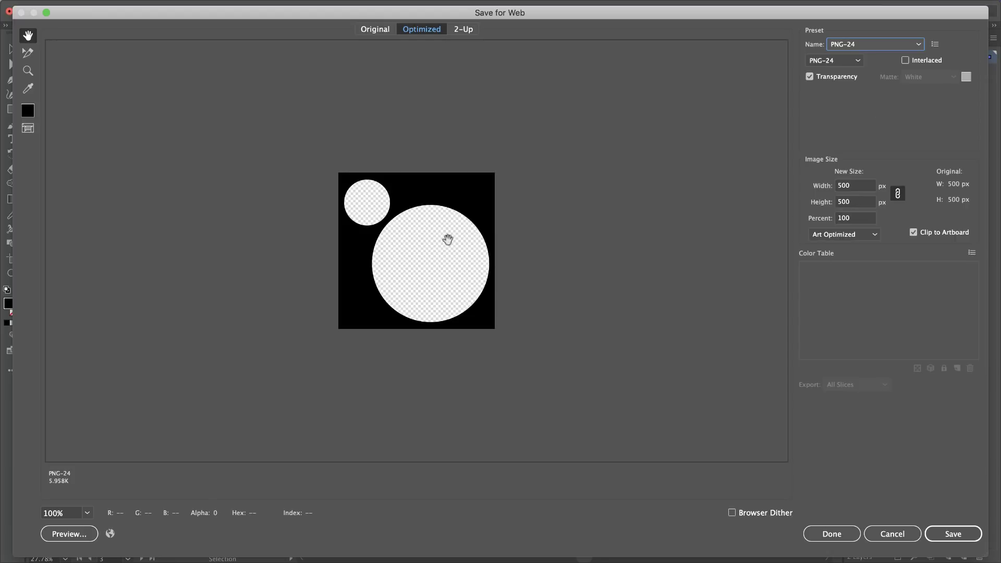
Step: Bring up the save prompt for the PNG-24 overlay, and cancel the export without saving
left_click(961, 532)
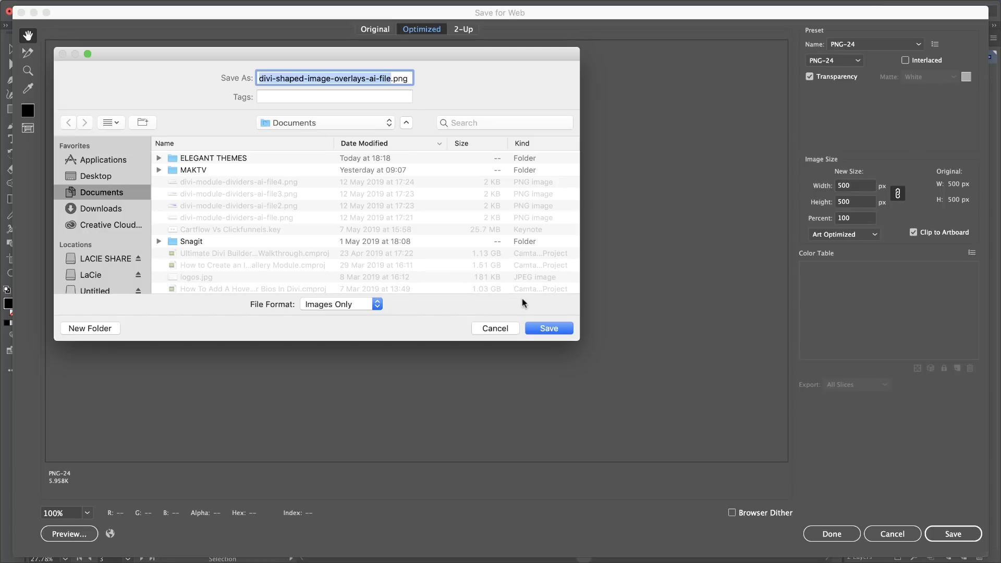
left_click(495, 329)
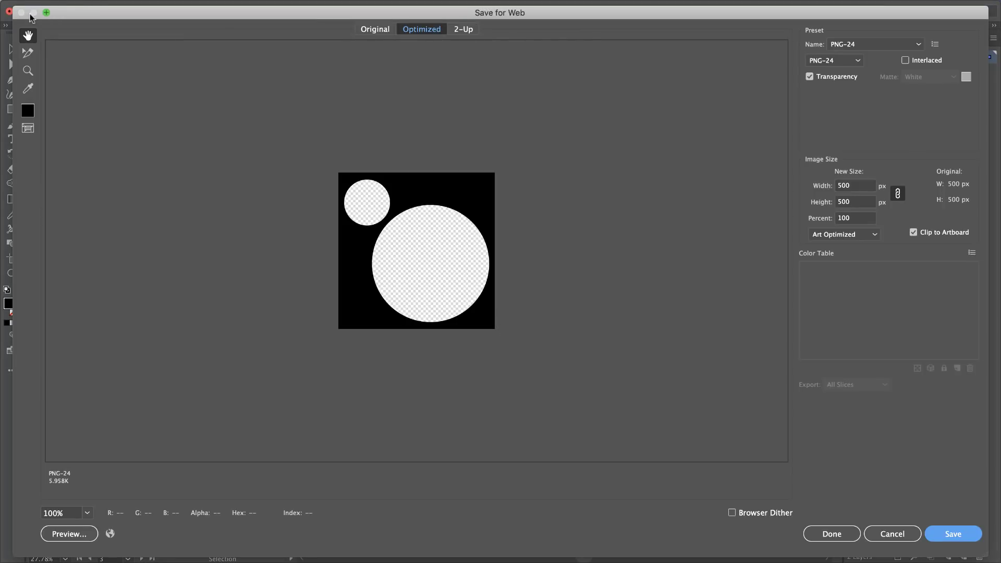
left_click(893, 534)
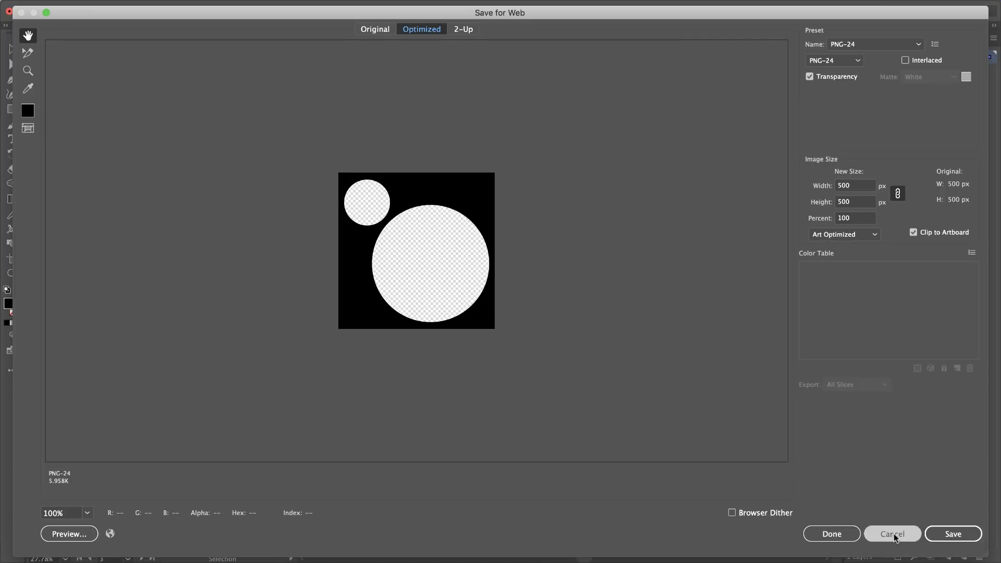
Step: Close the Illustrator document and the Finder window, and switch to the WordPress dashboard in the browser
left_click(9, 11)
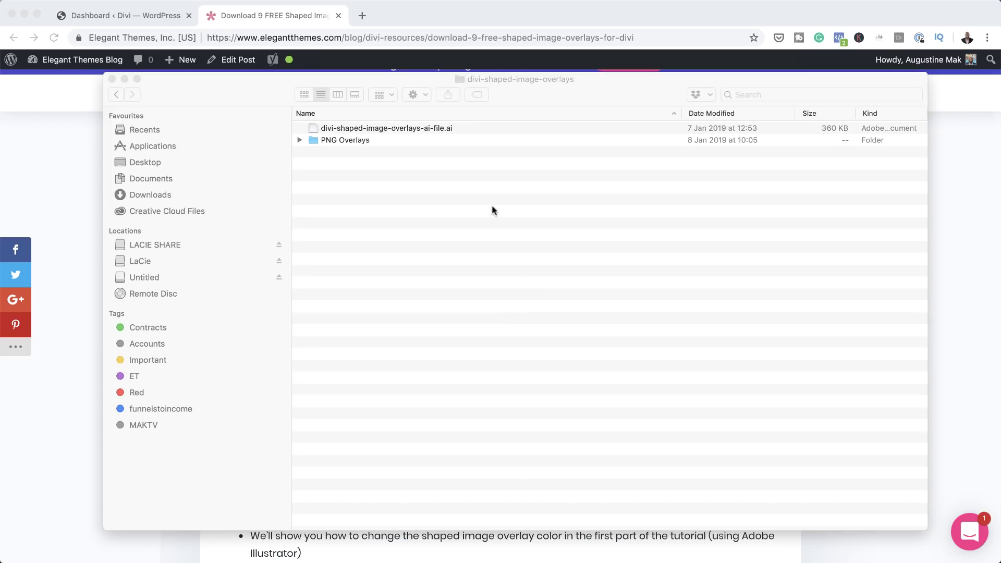
left_click(112, 79)
left_click(149, 19)
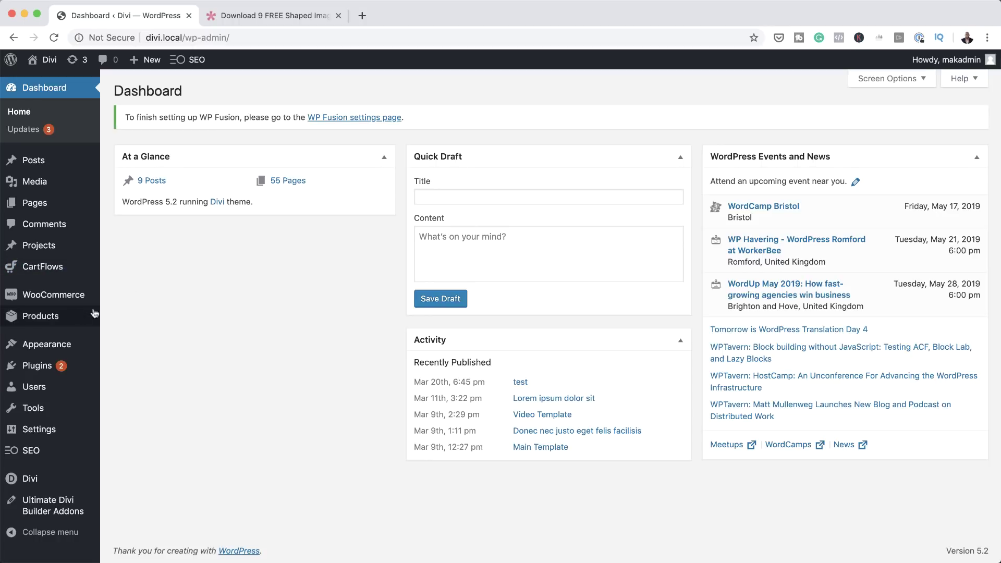
Step: Create a new page titled "Download 9 FREE" and start building it from scratch with the Divi Builder
mouse_move(57, 317)
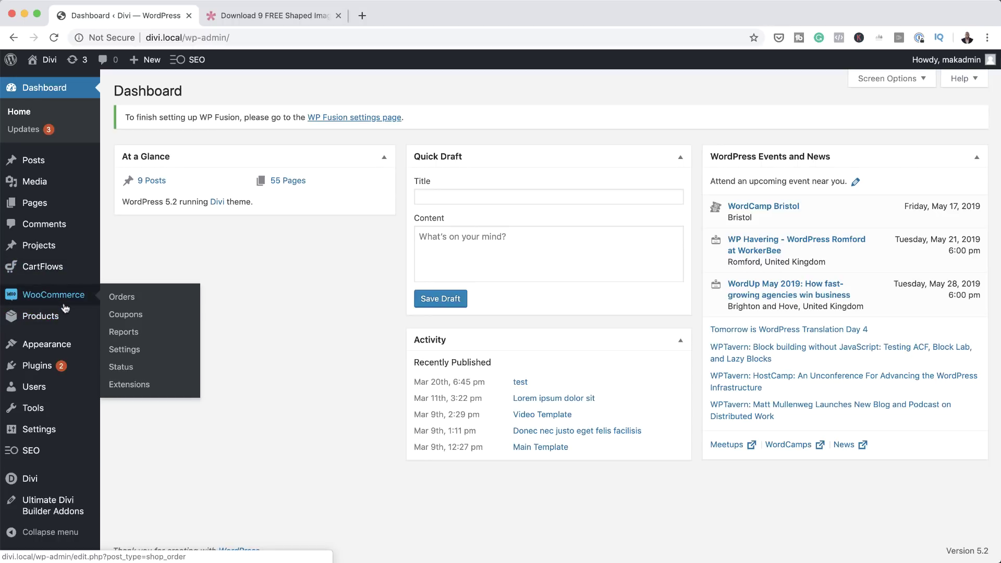
mouse_move(88, 204)
left_click(126, 223)
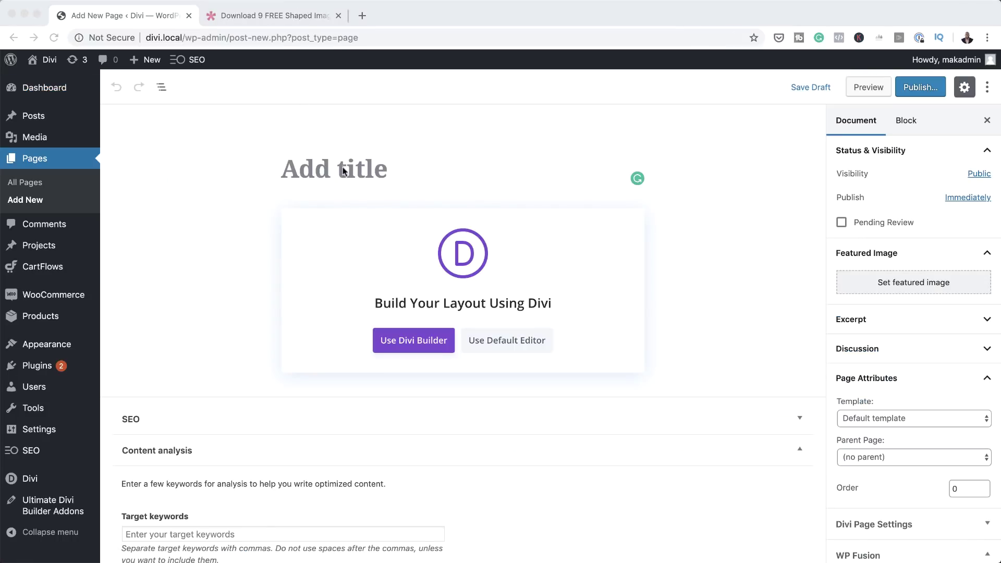
left_click(336, 170)
type("Download 9 FREE")
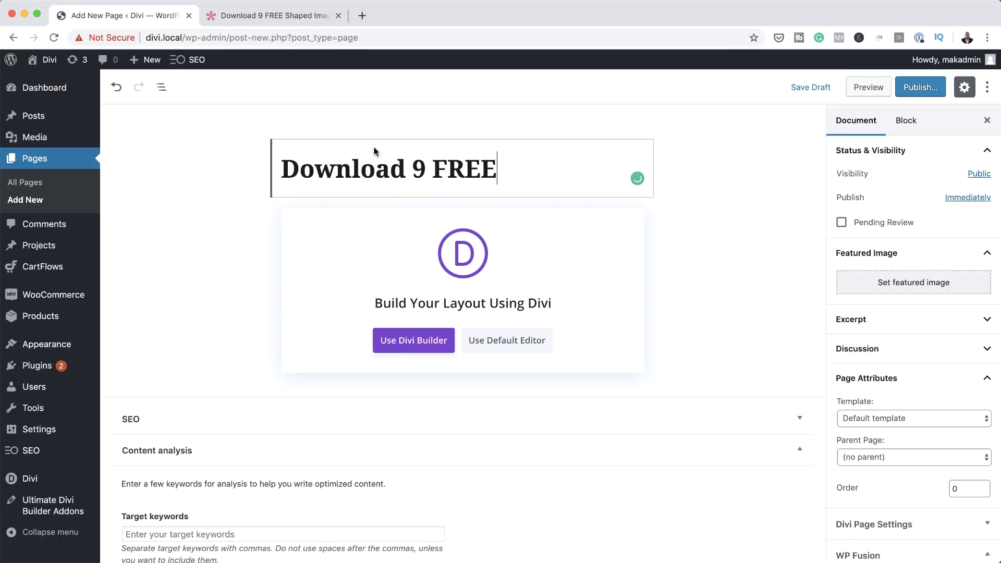
left_click(423, 341)
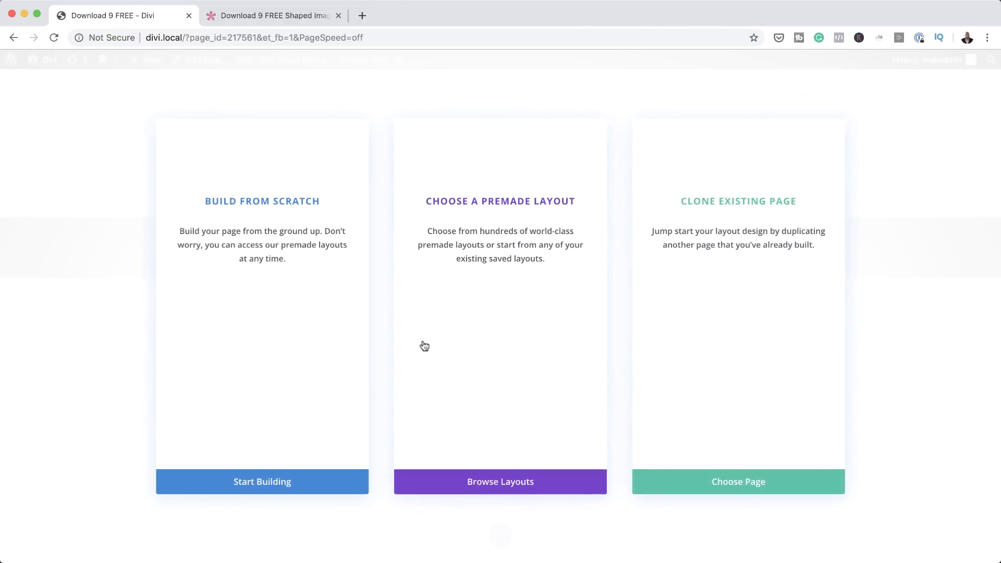
left_click(261, 483)
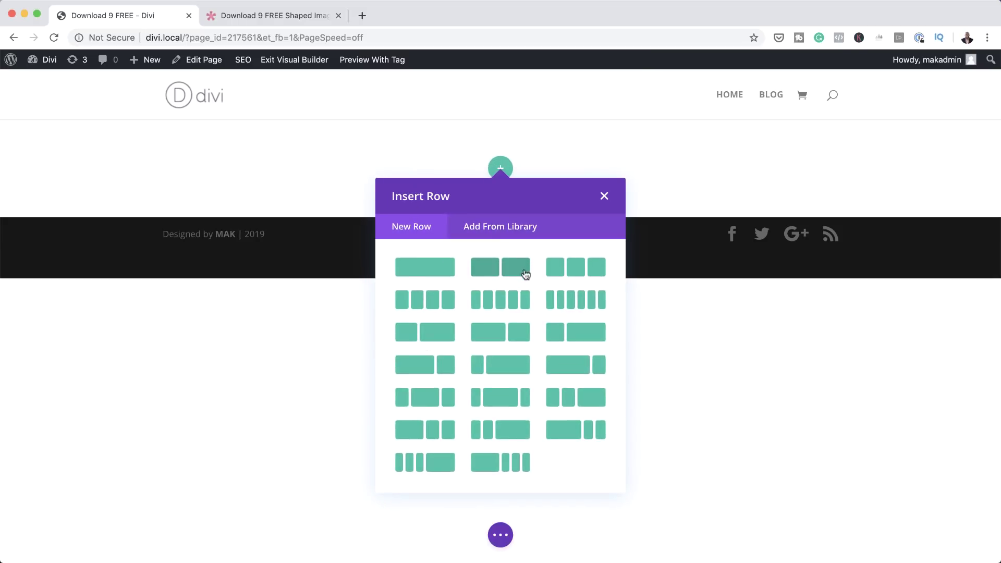
Step: Insert a row with two equal columns and add an Image module to its first column
left_click(520, 268)
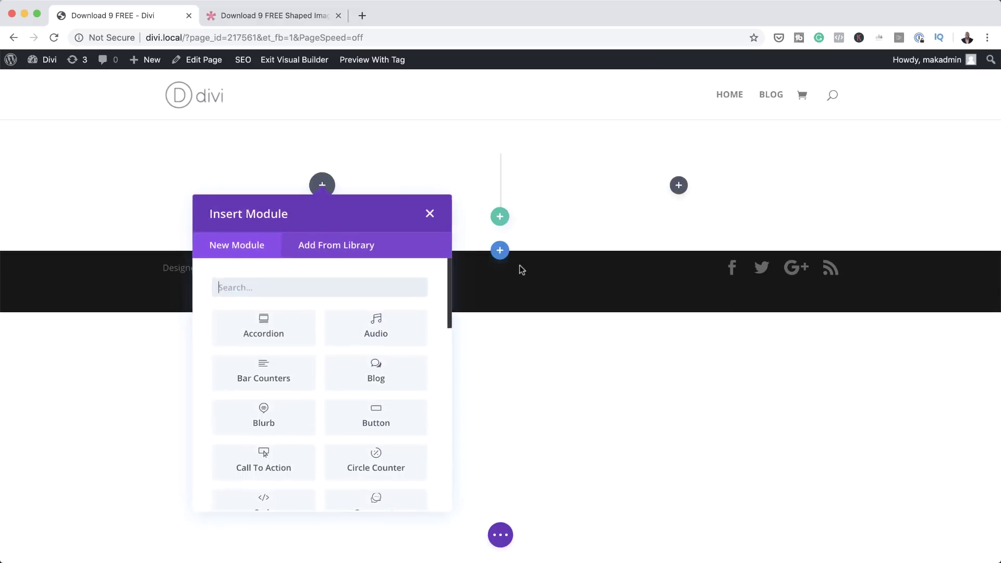
left_click(384, 284)
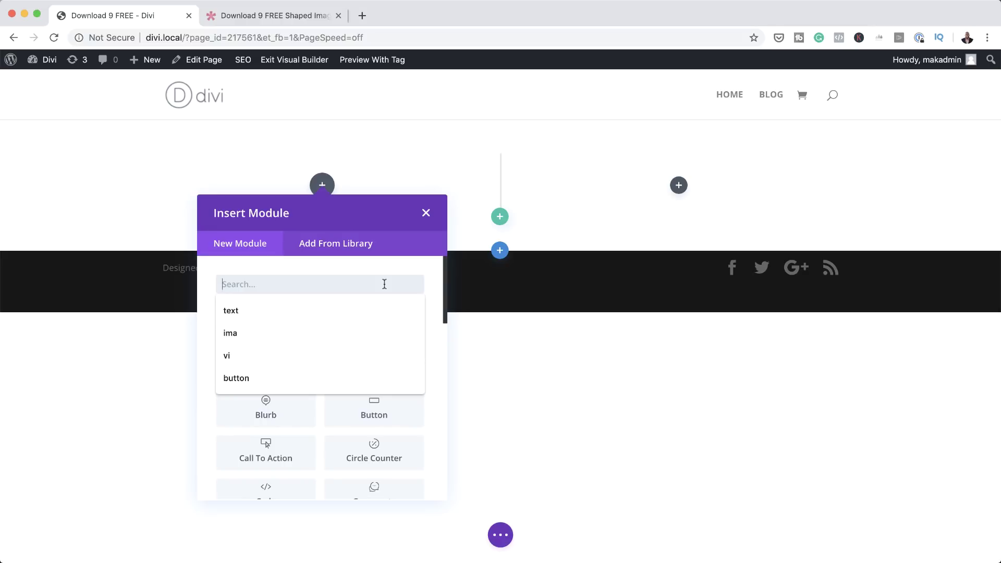
type("ia")
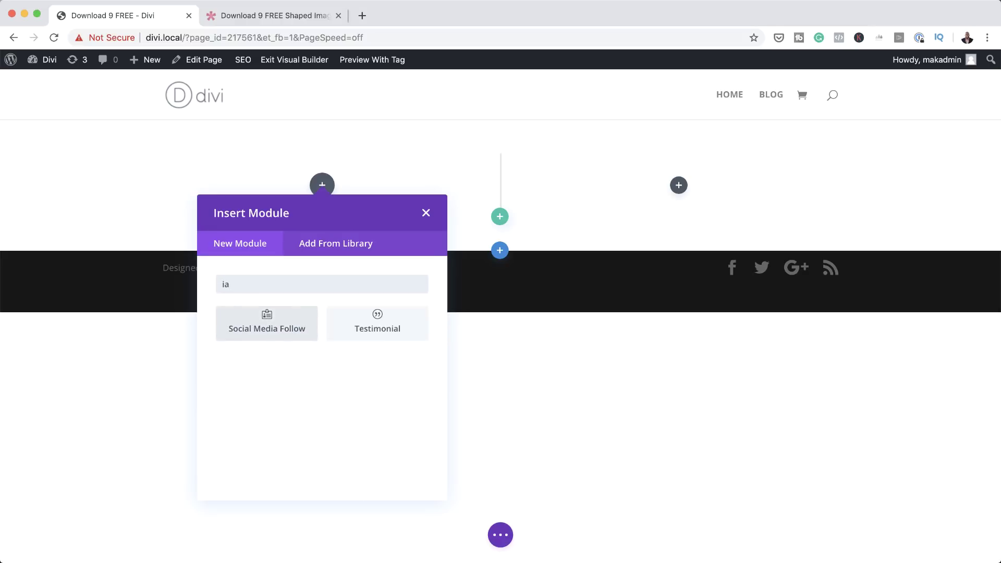
key("BackSpace")
type("mag")
left_click(270, 327)
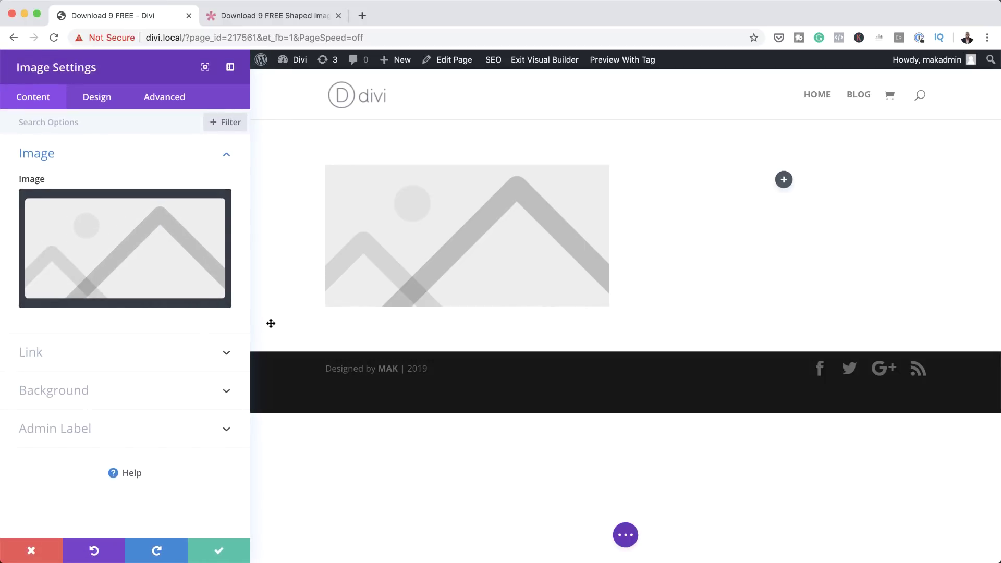
Step: Use divi-shaped-image-overlay-2.png from the media library as the module's image
left_click(168, 254)
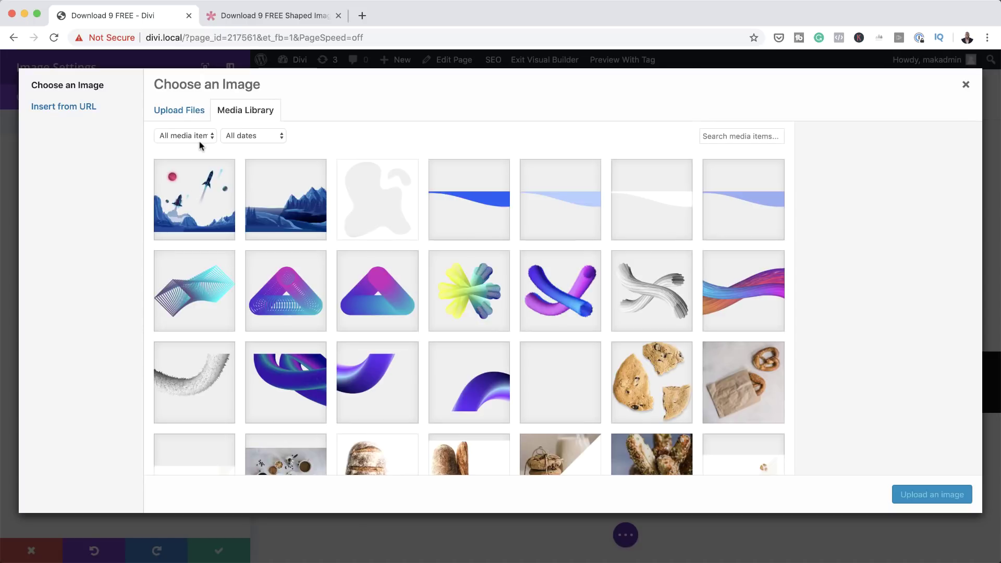
left_click(396, 186)
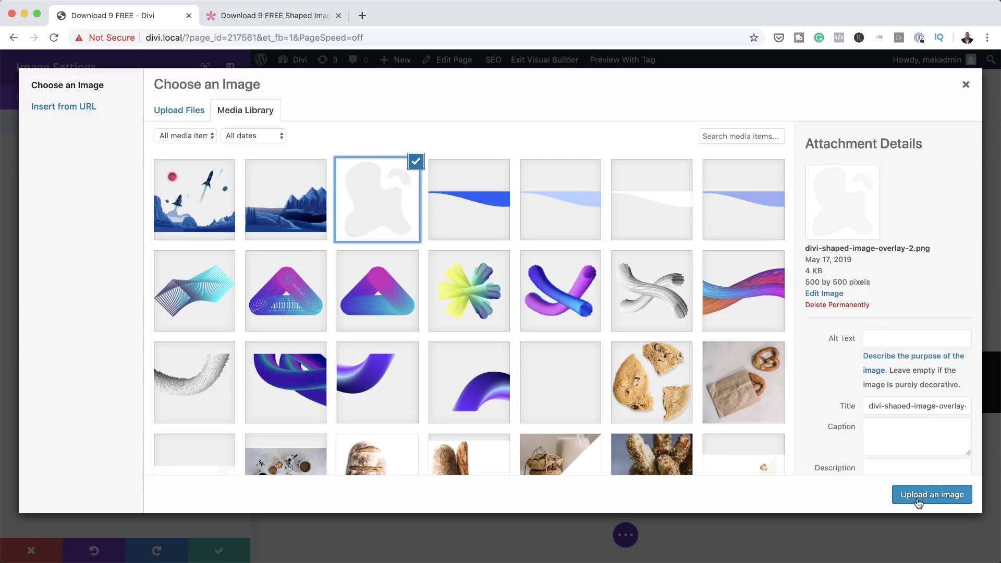
left_click(919, 498)
mouse_move(151, 255)
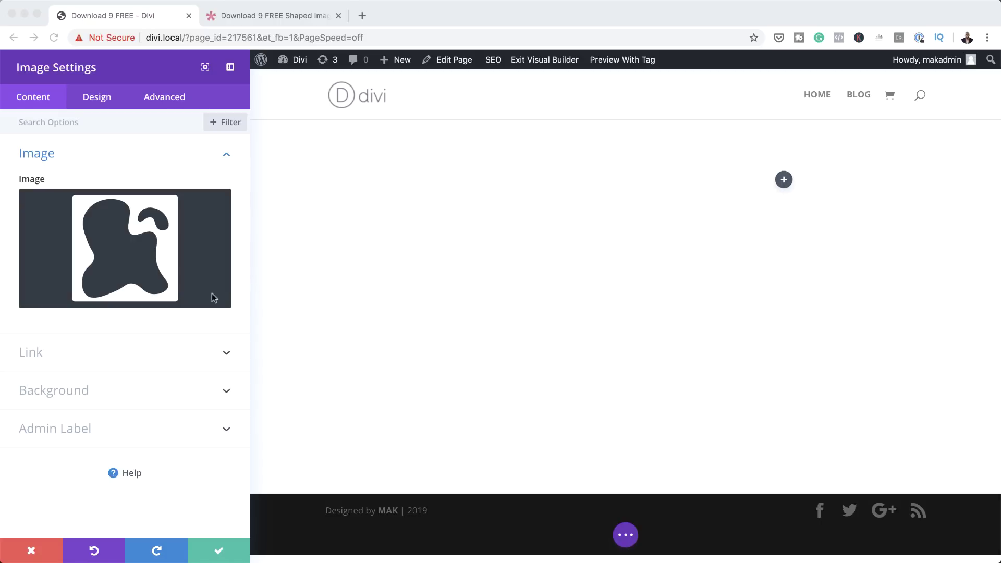
Step: Add a background gradient to the image module and set its first colour to #aa2bff
left_click(86, 391)
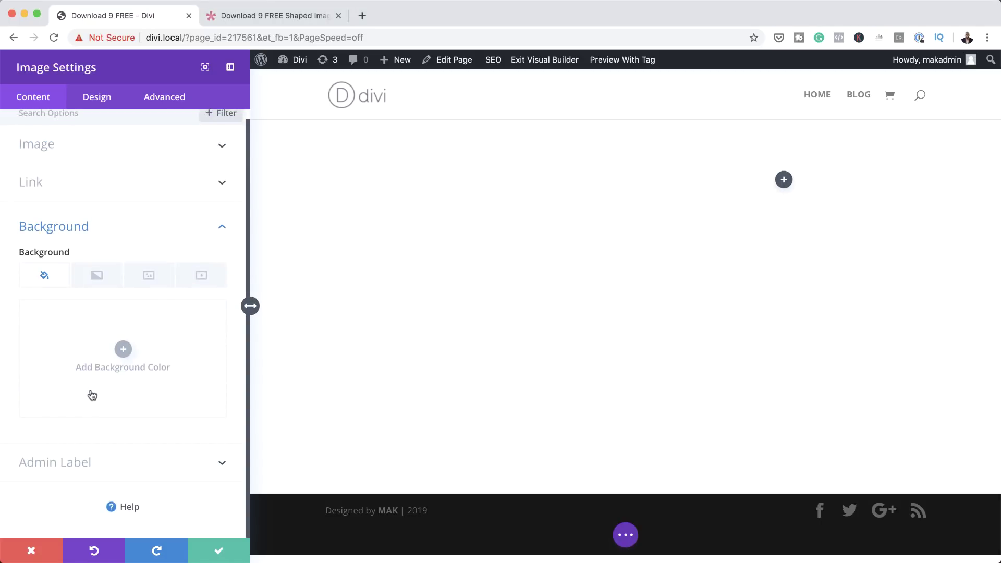
left_click(98, 275)
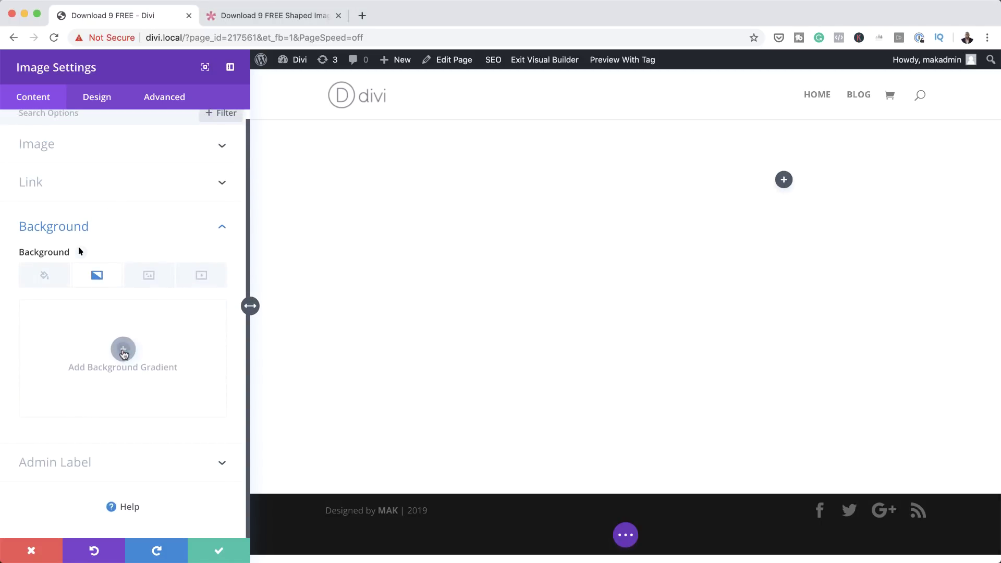
left_click(123, 353)
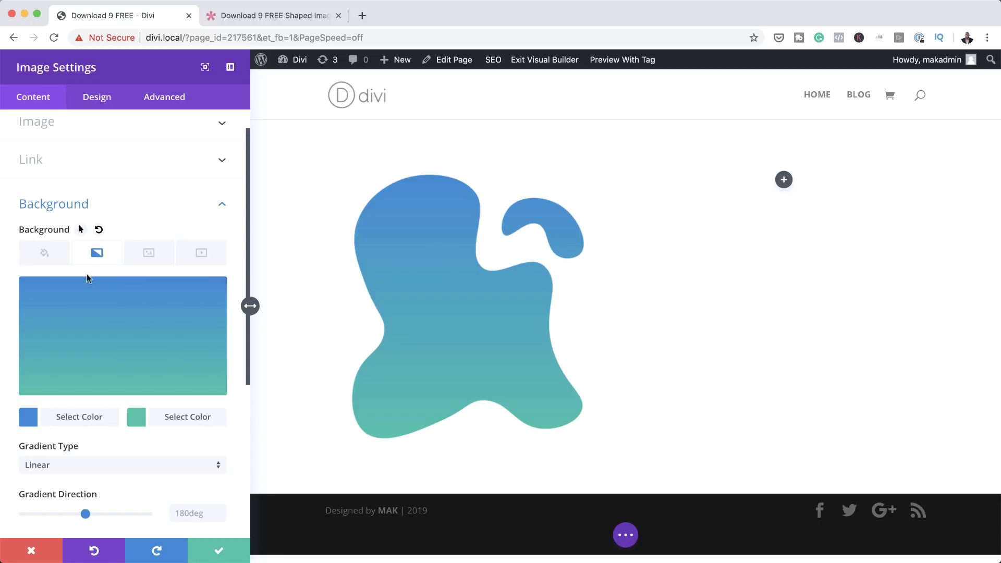
left_click(28, 417)
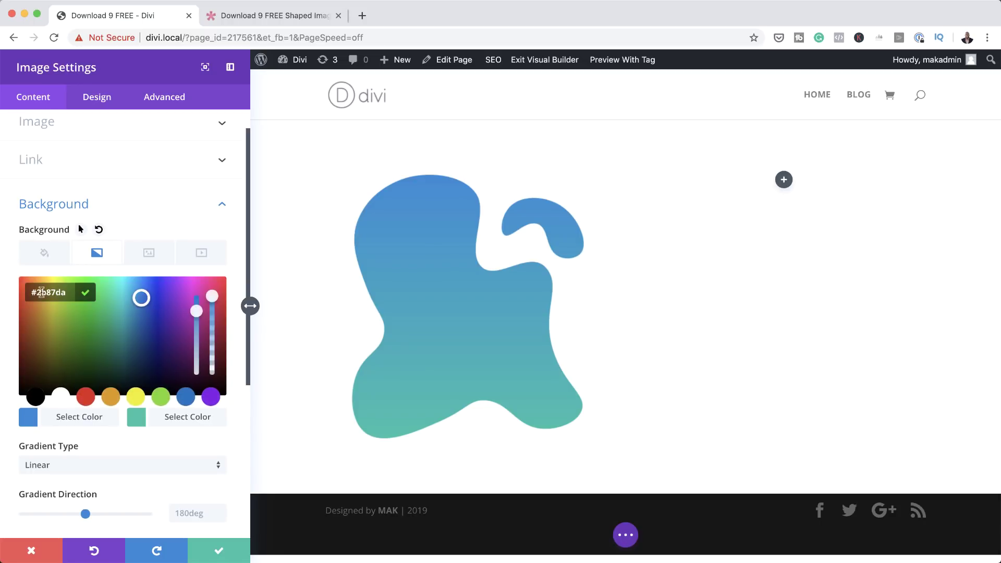
left_click_drag(36, 292, 66, 291)
type("aa2bff")
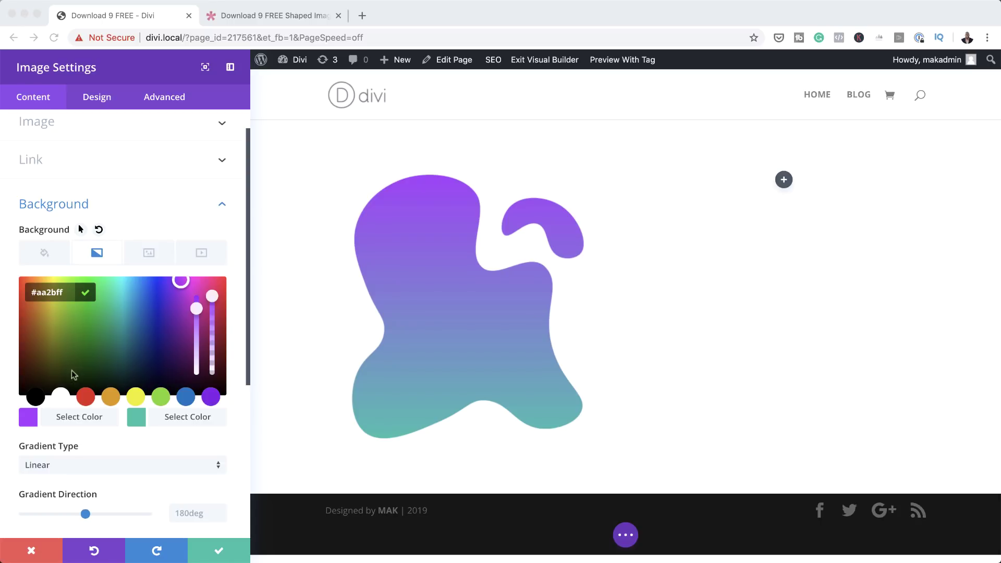
Step: Set the second colour of the background gradient to #09f7eb
left_click(137, 417)
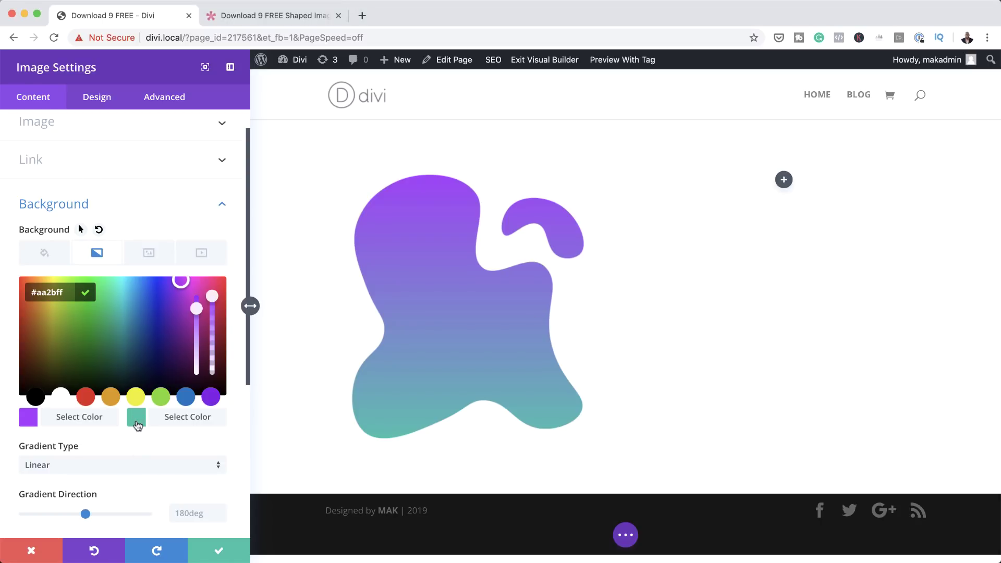
left_click_drag(41, 292, 70, 291)
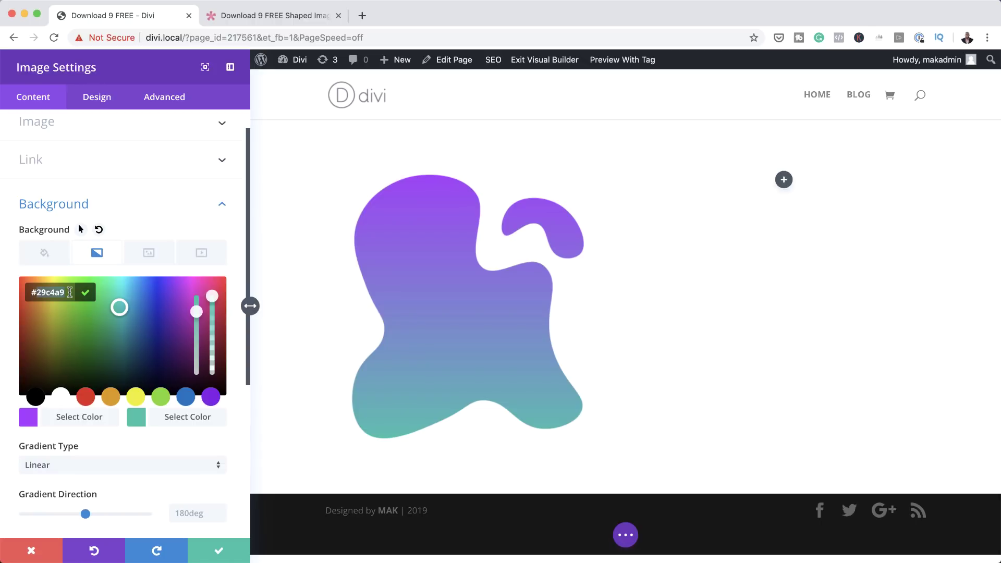
type("09f7eb")
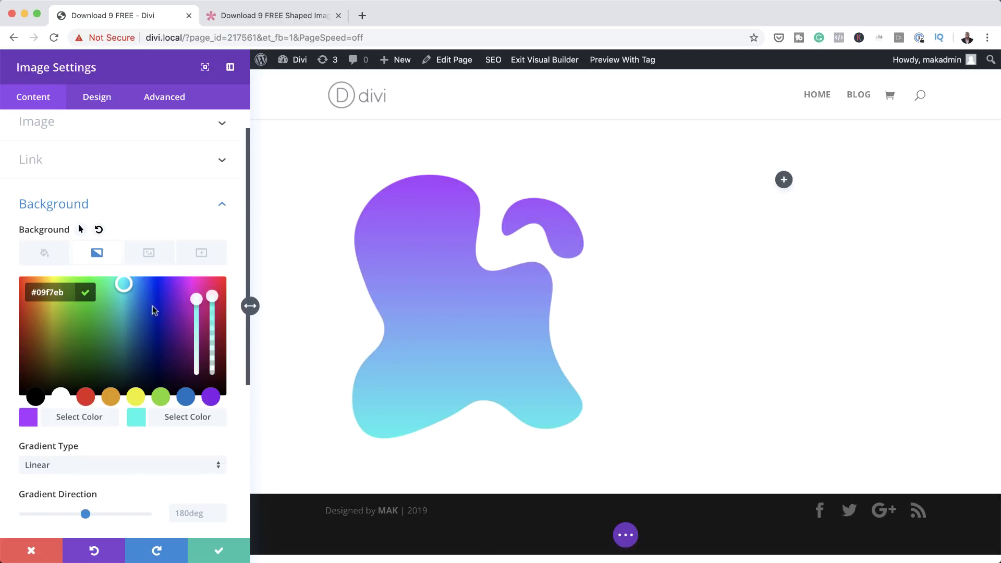
Step: Add divi-gradient-background-on-hover-illustration-1.png from the media library as the image module's background image
left_click(150, 257)
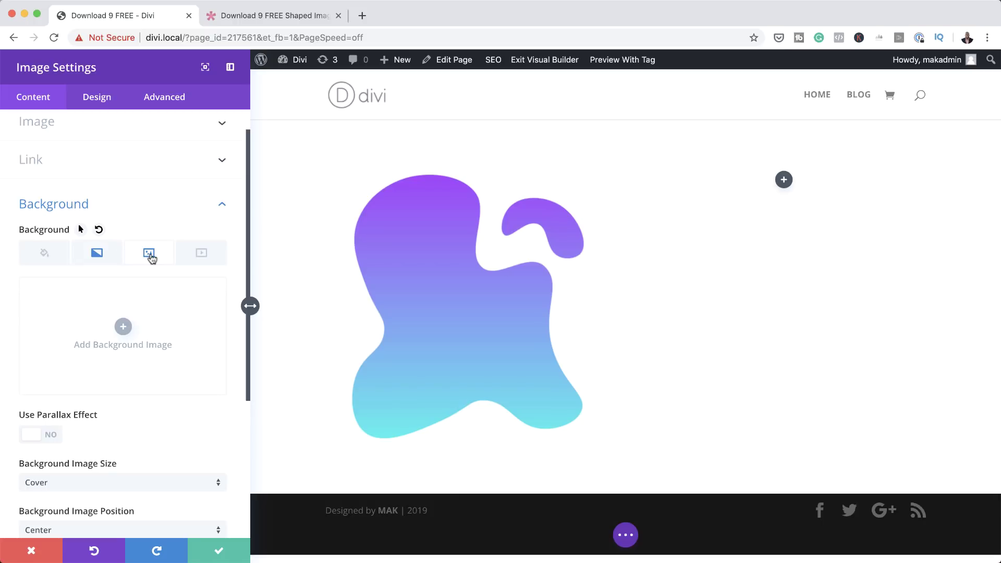
left_click(123, 327)
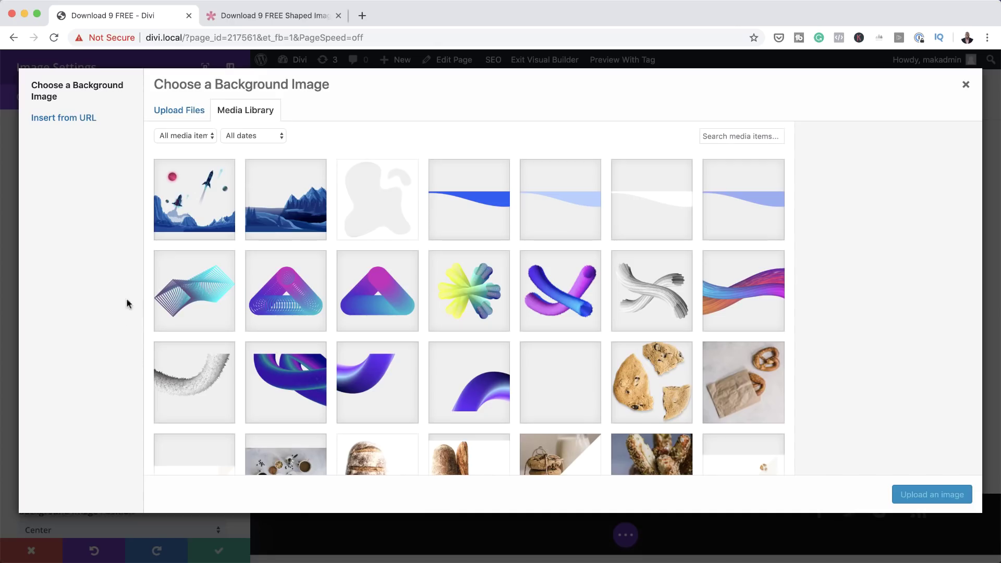
left_click(202, 213)
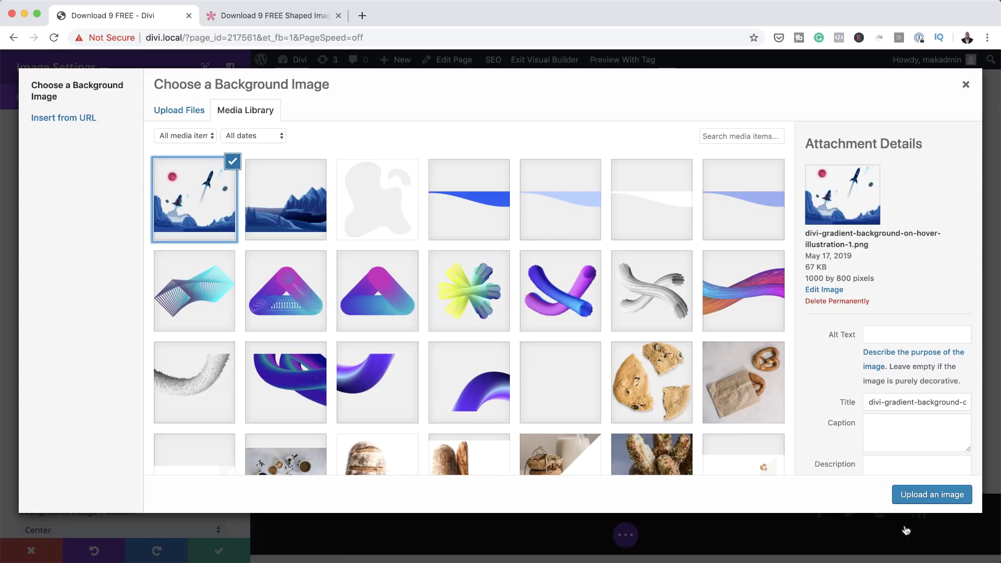
left_click(910, 496)
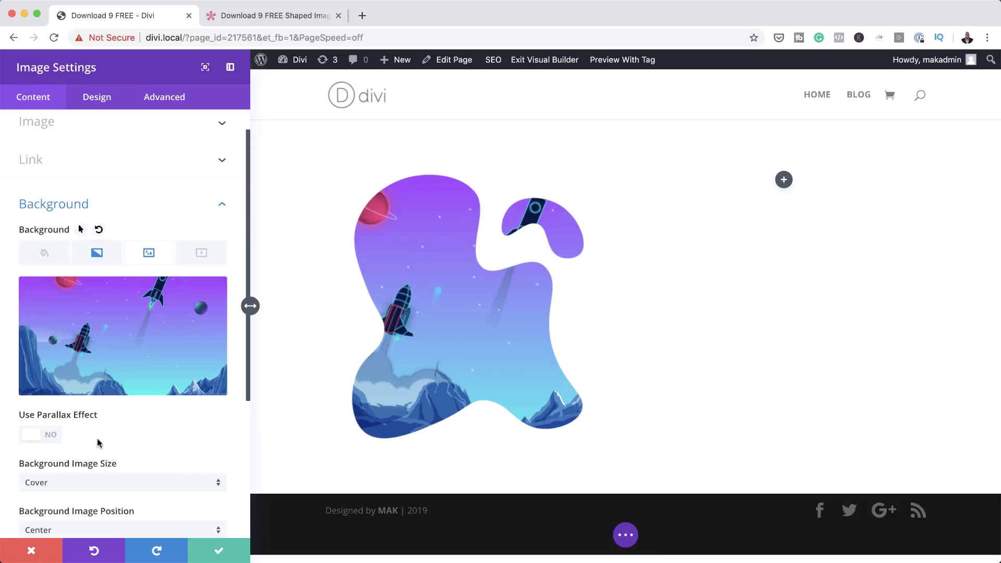
scroll(135, 447, "down", 5)
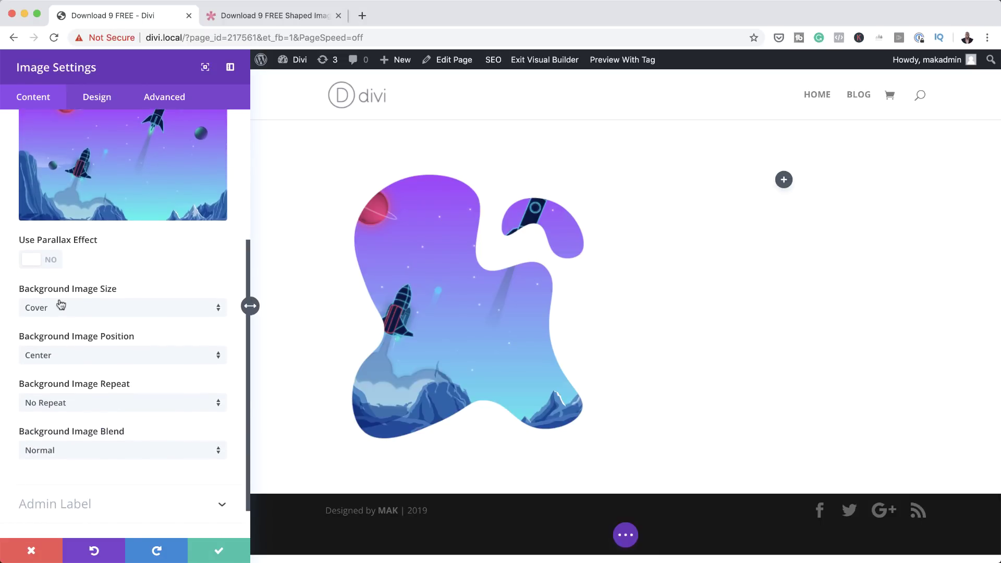
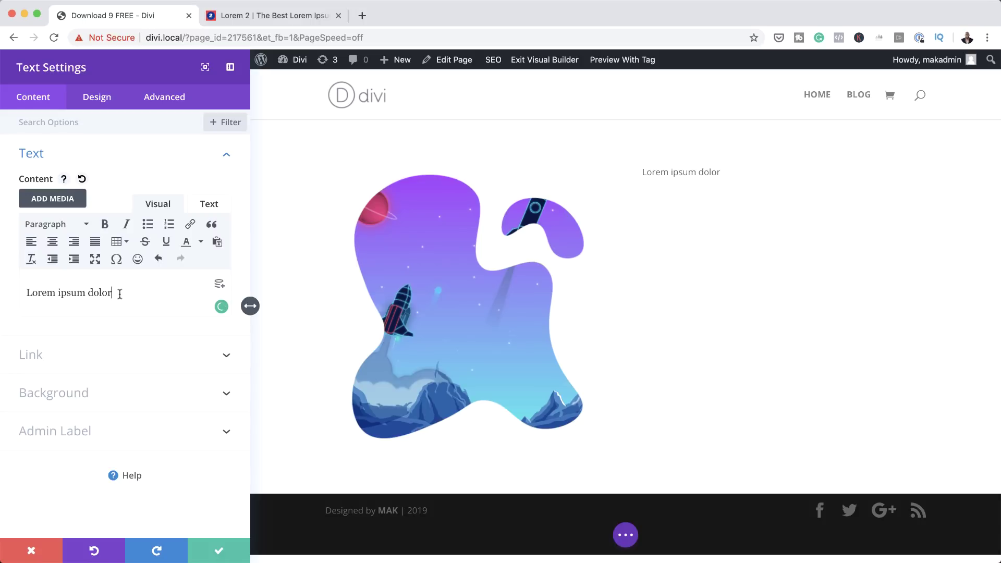
Step: Format the text "Lorem ipsum dolor" in the text module as Heading 2
left_click_drag(118, 293, 21, 290)
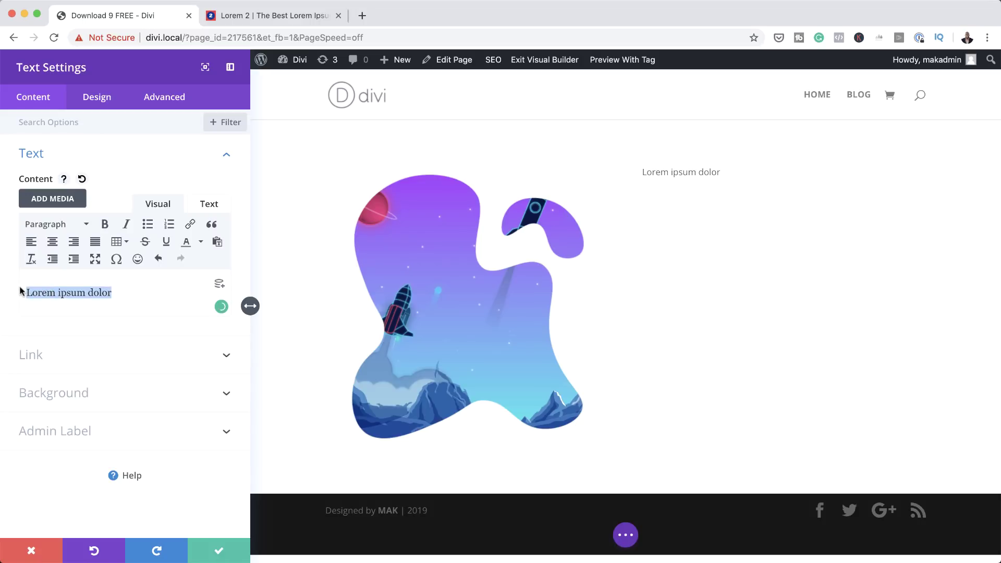
left_click(76, 225)
left_click(100, 308)
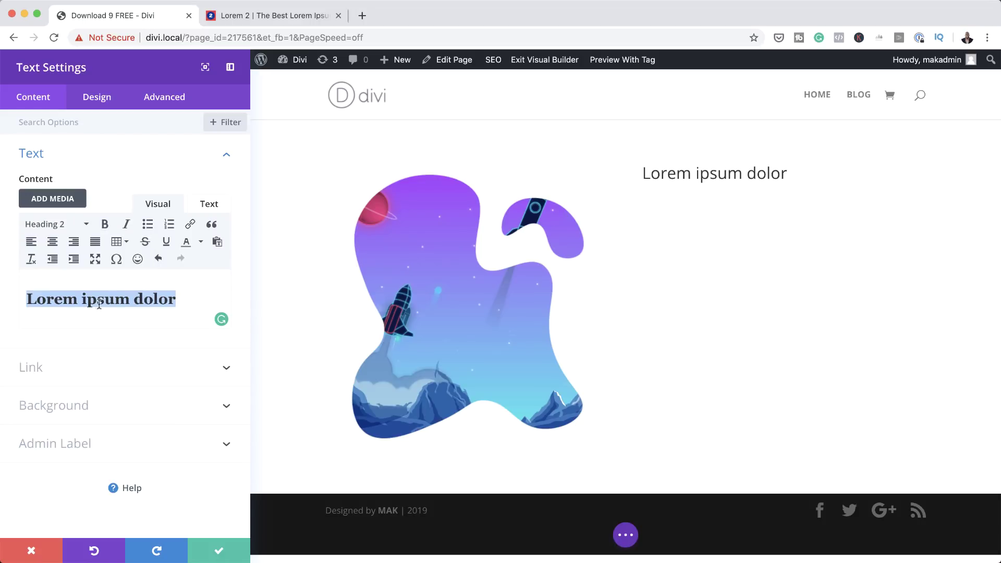
Step: Set the text module's Heading 2 font to Antic Didone with a Bold weight
left_click(102, 105)
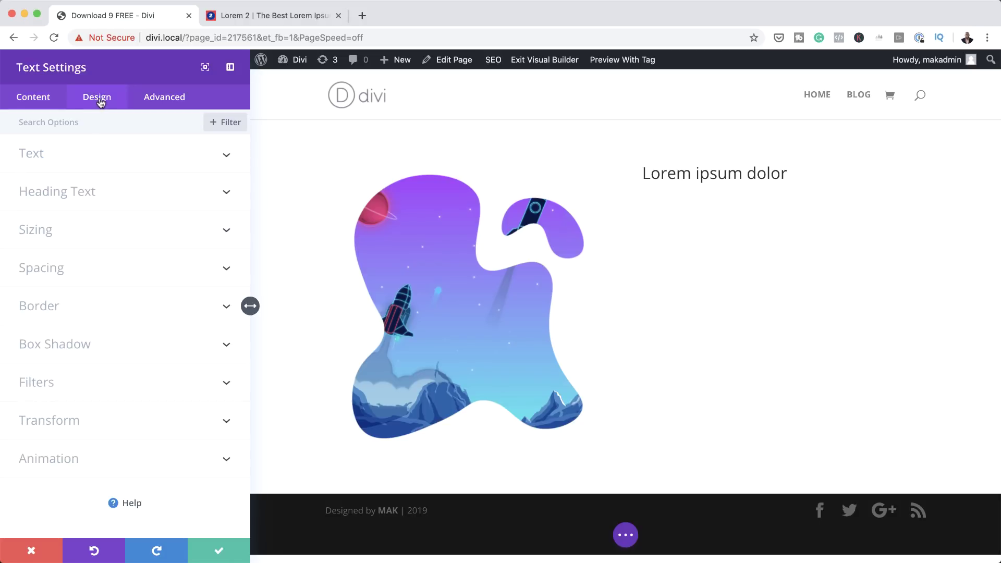
left_click(66, 193)
left_click(69, 163)
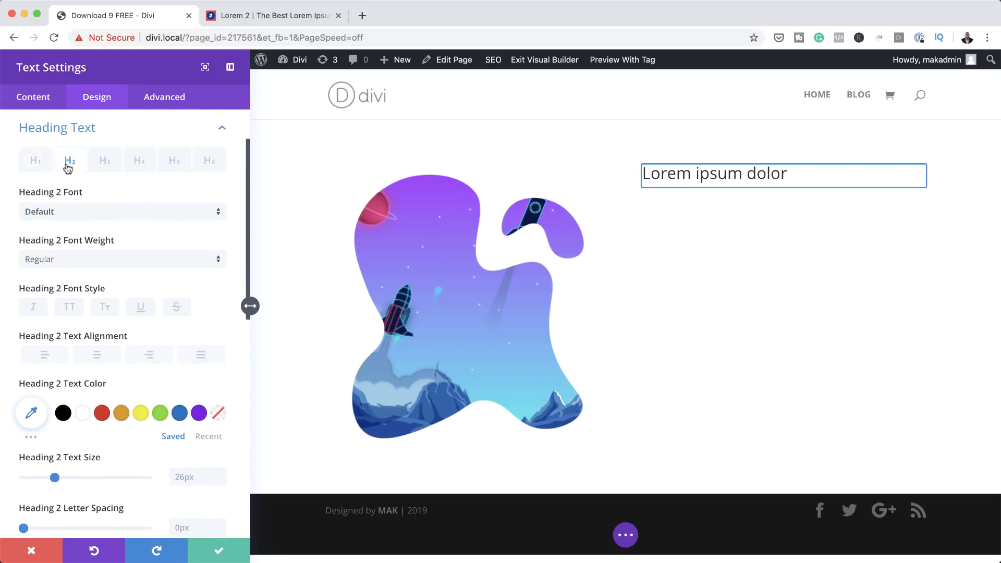
left_click(88, 213)
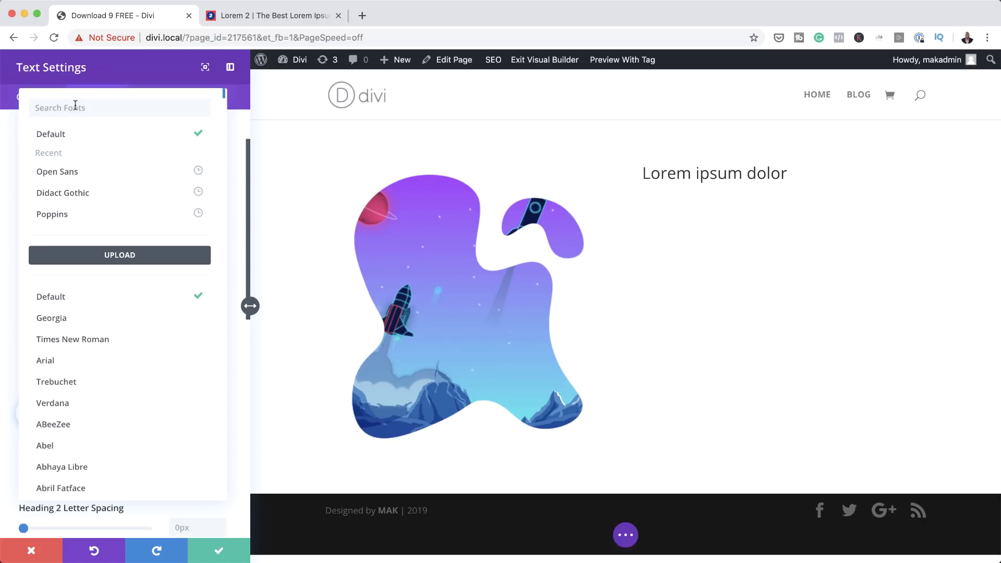
left_click(75, 106)
type("antic")
left_click(95, 156)
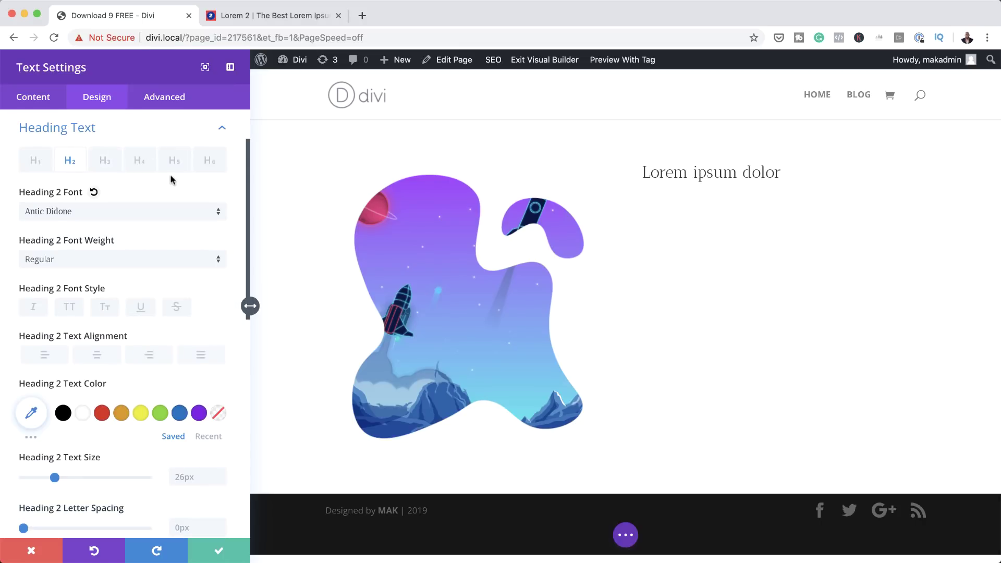
left_click(73, 259)
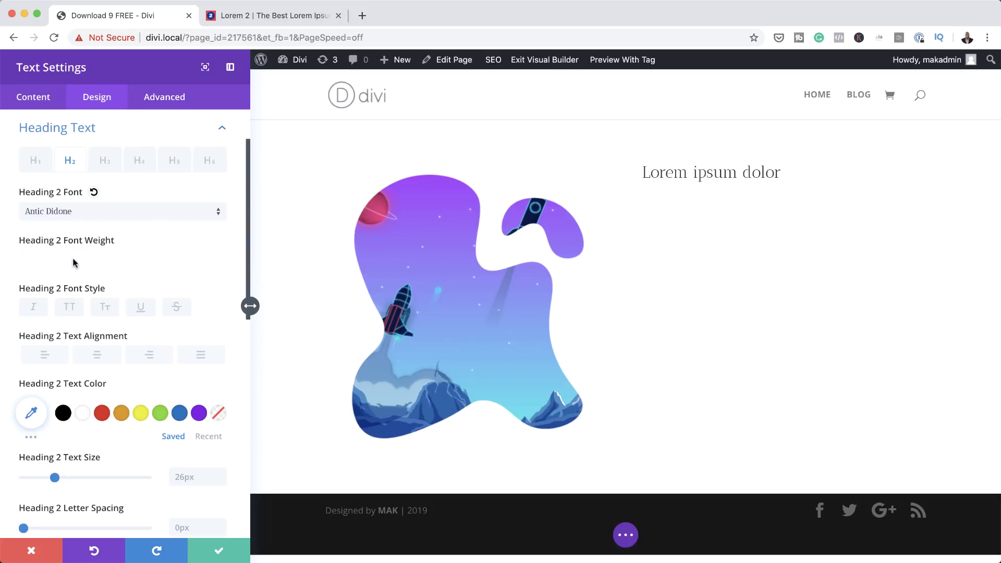
left_click(67, 290)
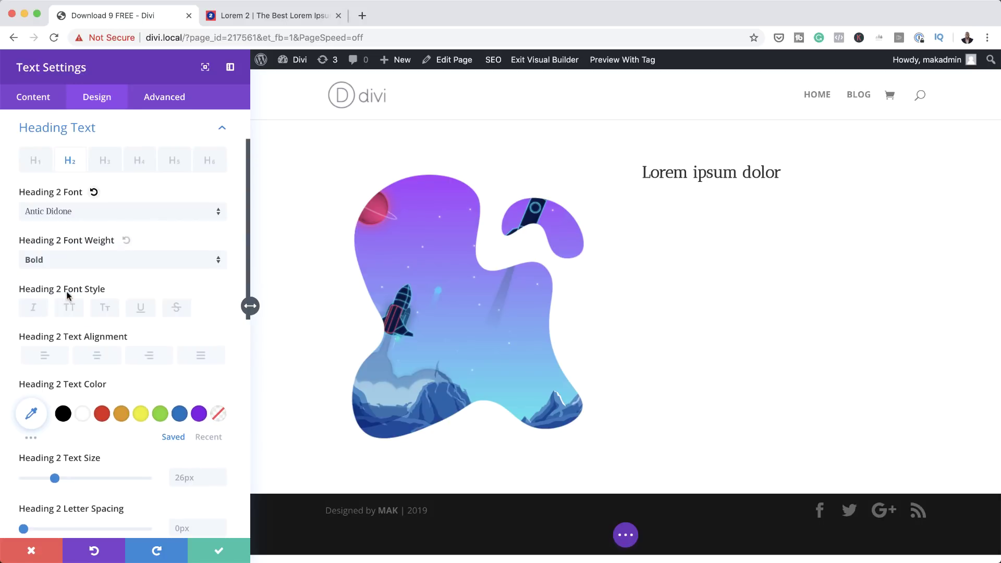
Step: Set the Heading 2 text size to 45px and its letter spacing to -2px
left_click(196, 477)
type("45")
scroll(161, 464, "down", 5)
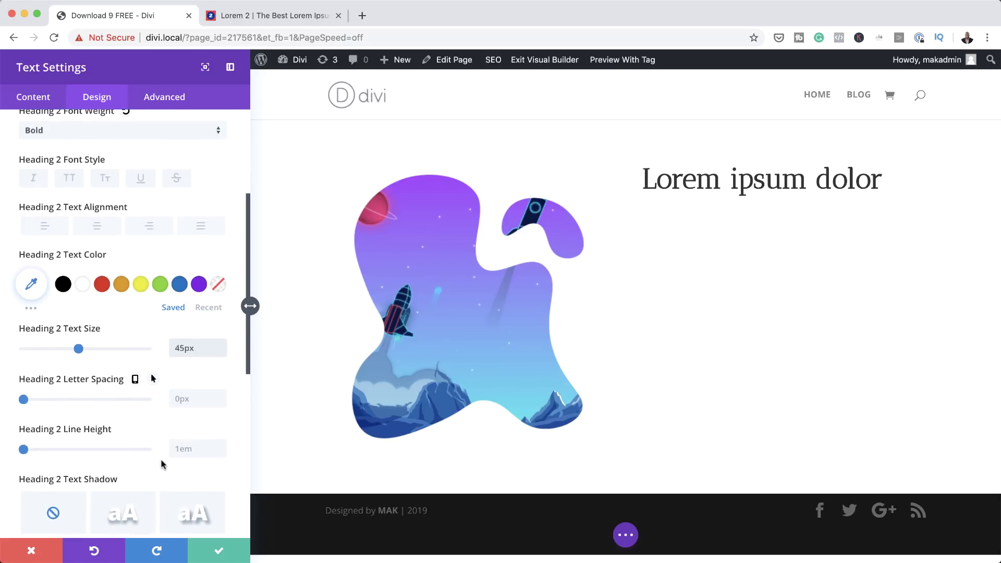
left_click(187, 397)
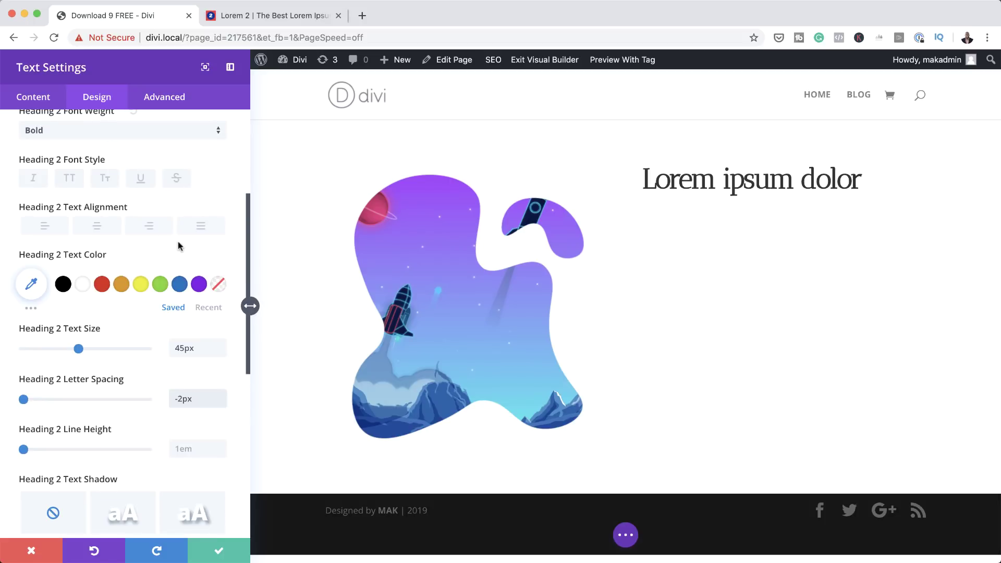
Step: Set the text module's top custom margin to 100
scroll(177, 245, "up", 5)
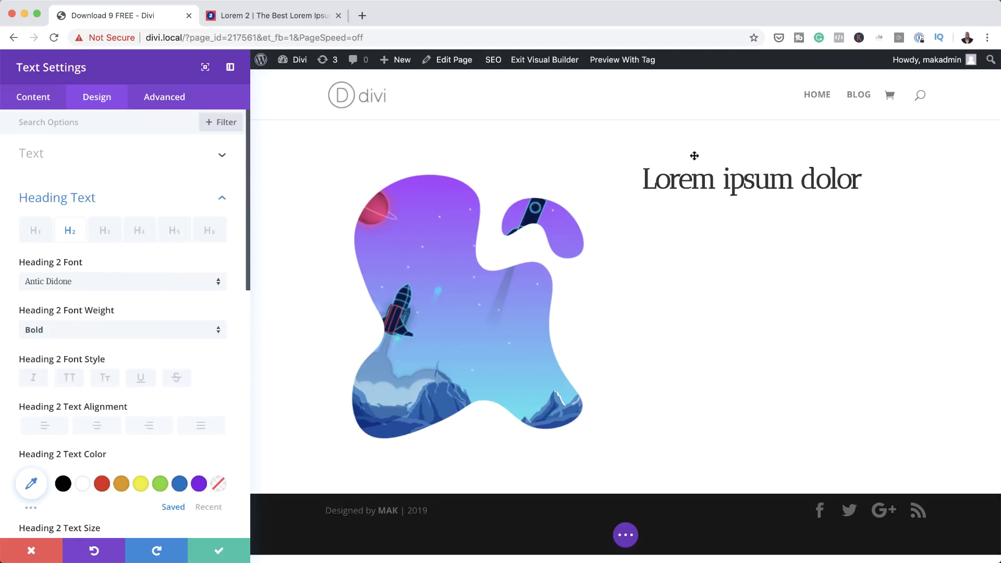
scroll(148, 342, "down", 15)
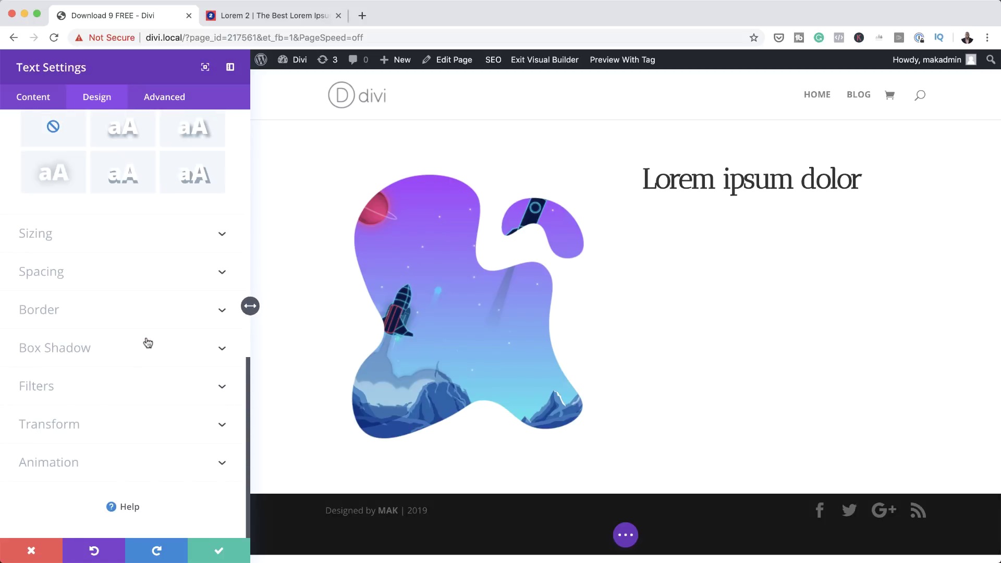
left_click(41, 271)
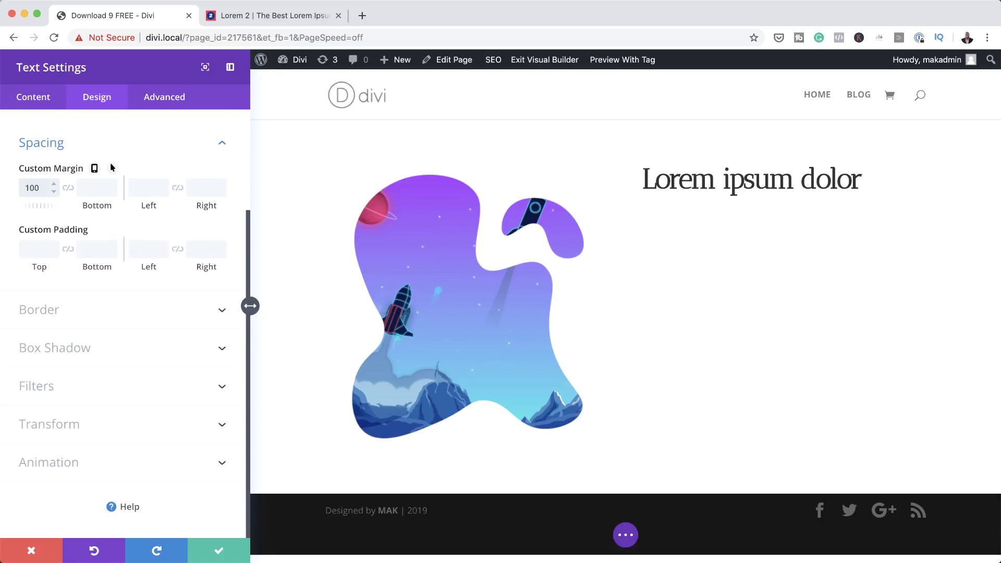
key("ctrl+space")
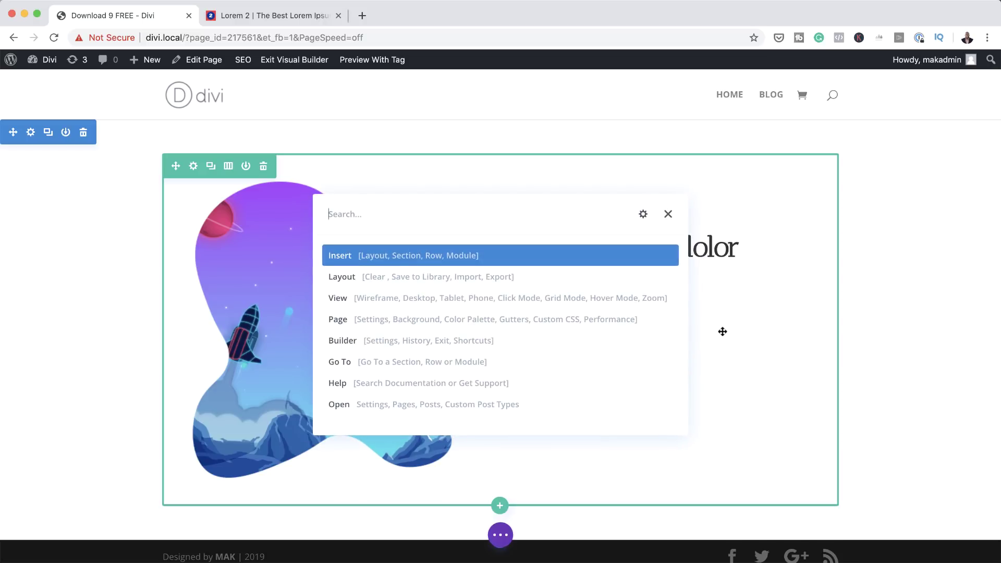
type("te")
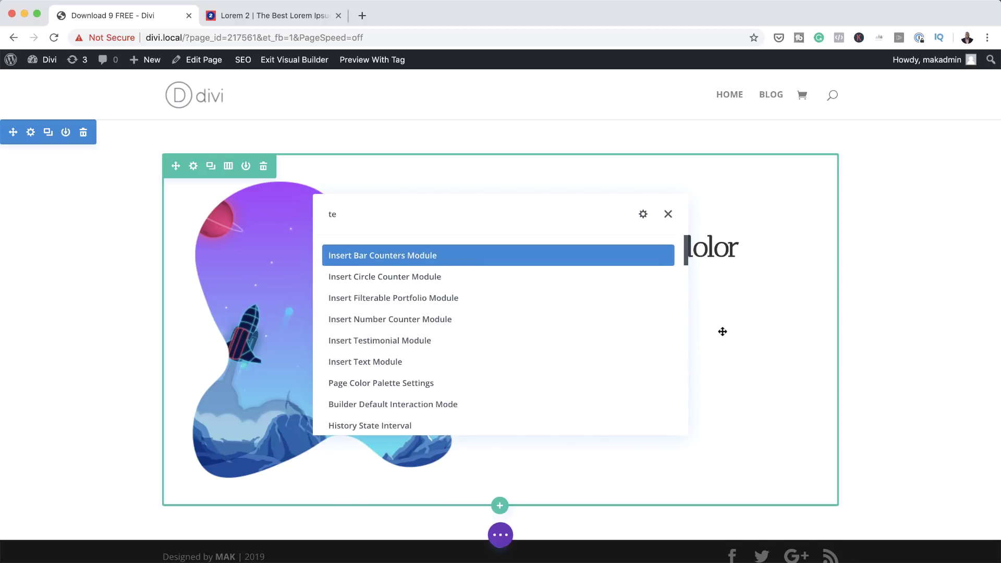
key("Escape")
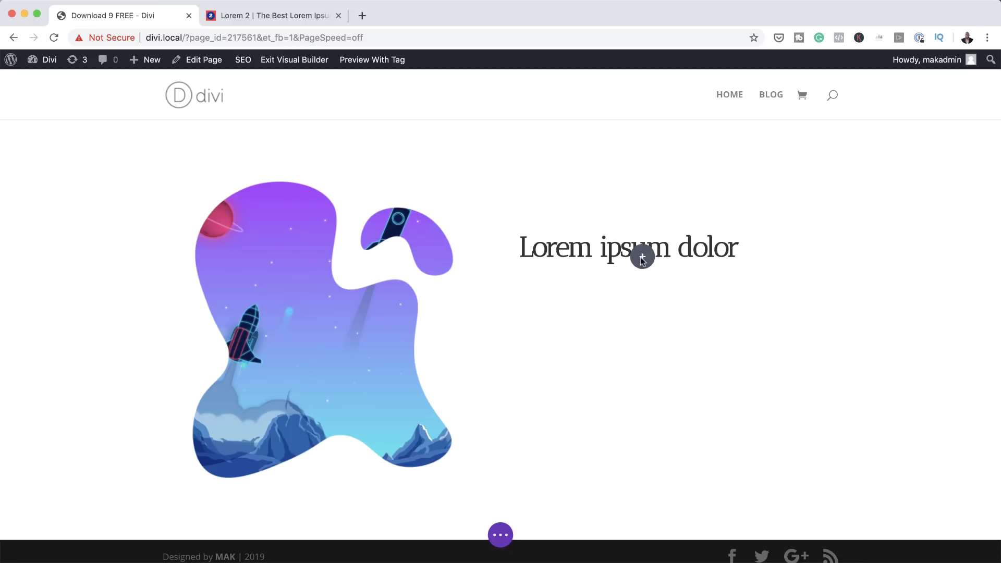
Step: Add a text module below the "Lorem ipsum dolor" heading and justify its text
left_click(606, 279)
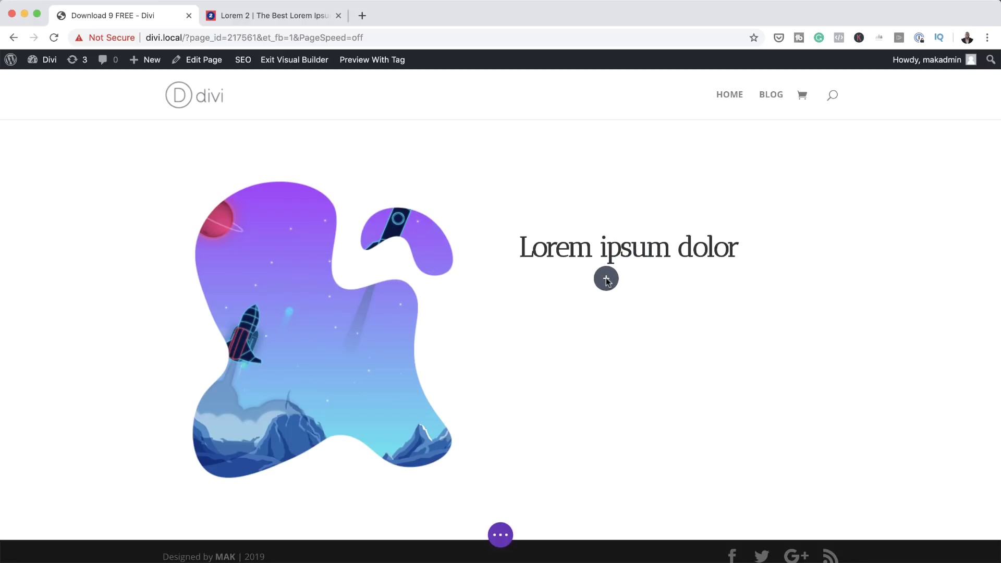
left_click(94, 98)
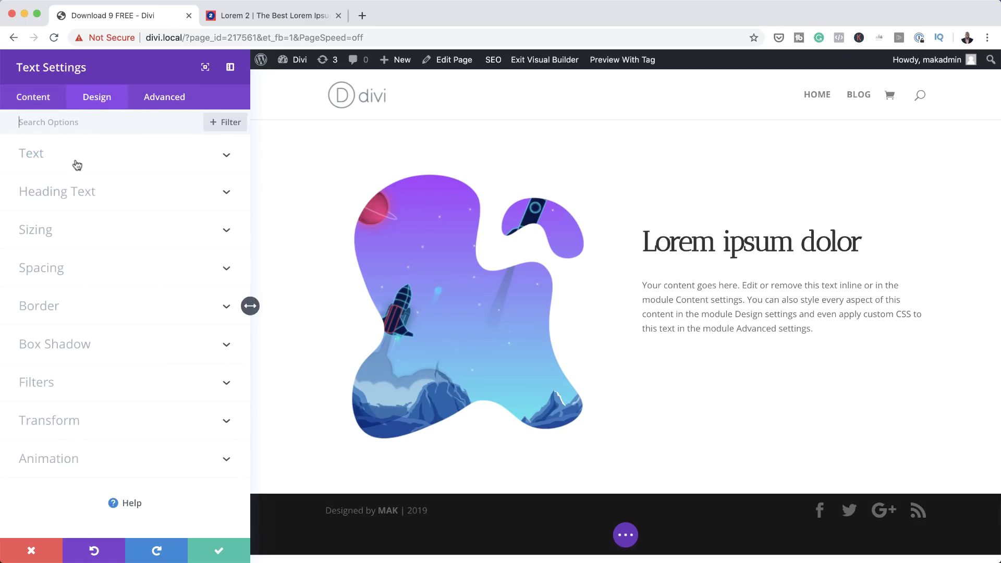
left_click(55, 158)
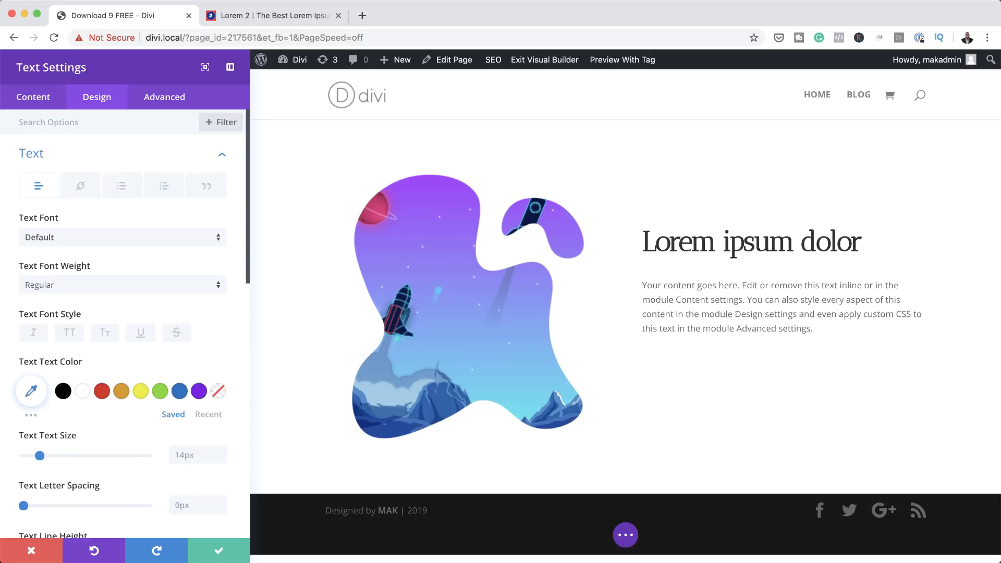
scroll(134, 329, "down", 5)
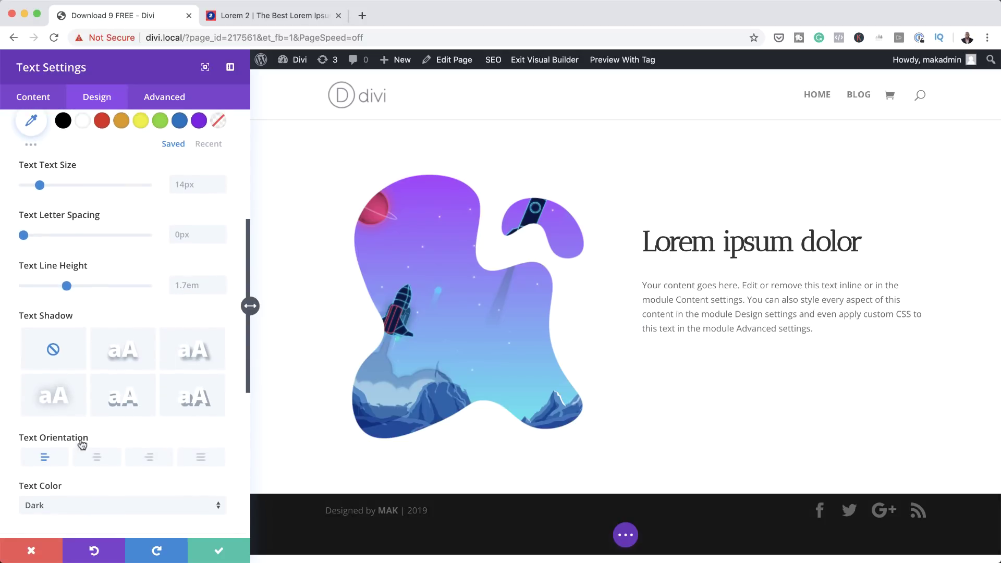
left_click(209, 463)
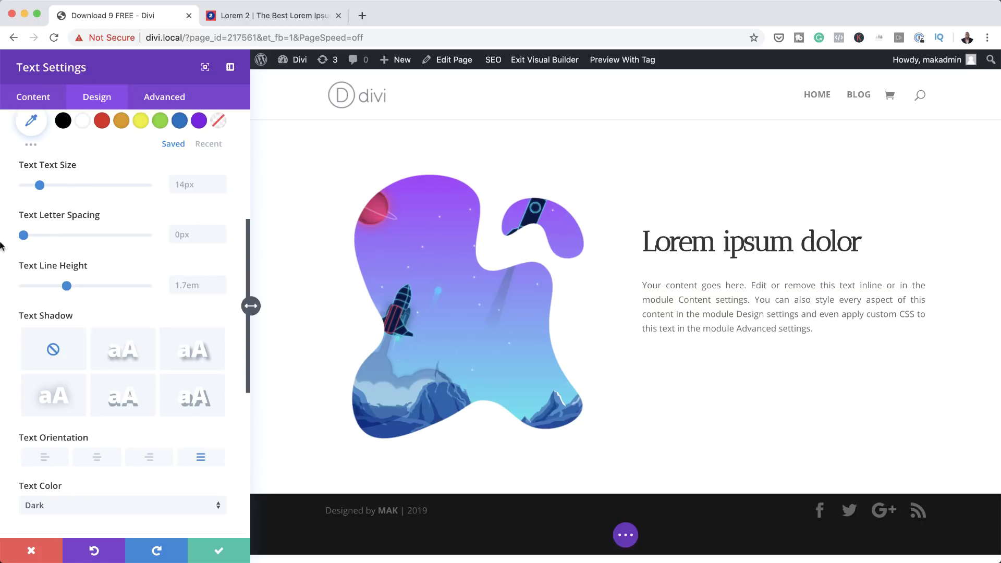
Step: Set the paragraph text module's width to 63% and save its settings
scroll(122, 267, "up", 5)
scroll(121, 267, "down", 12)
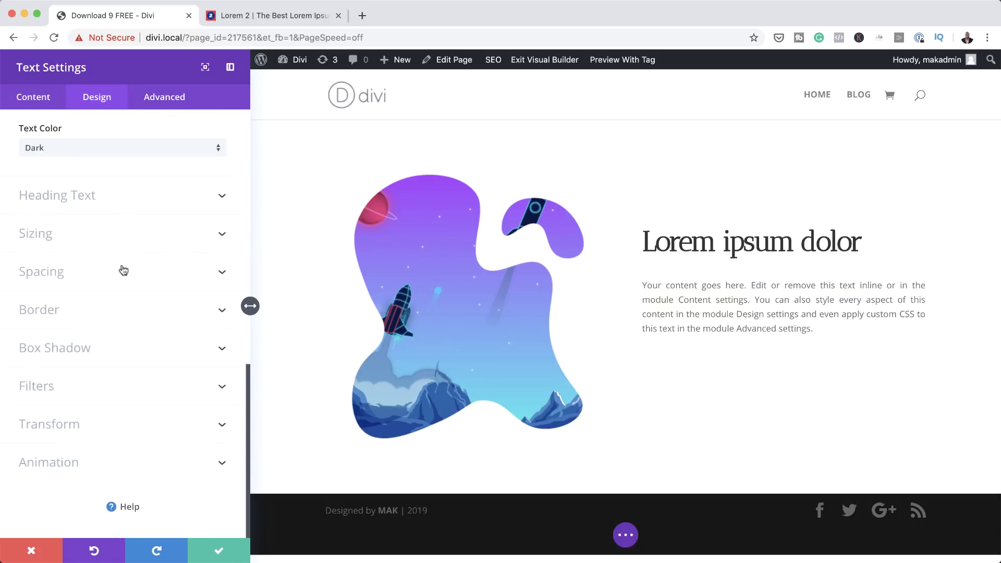
left_click(58, 236)
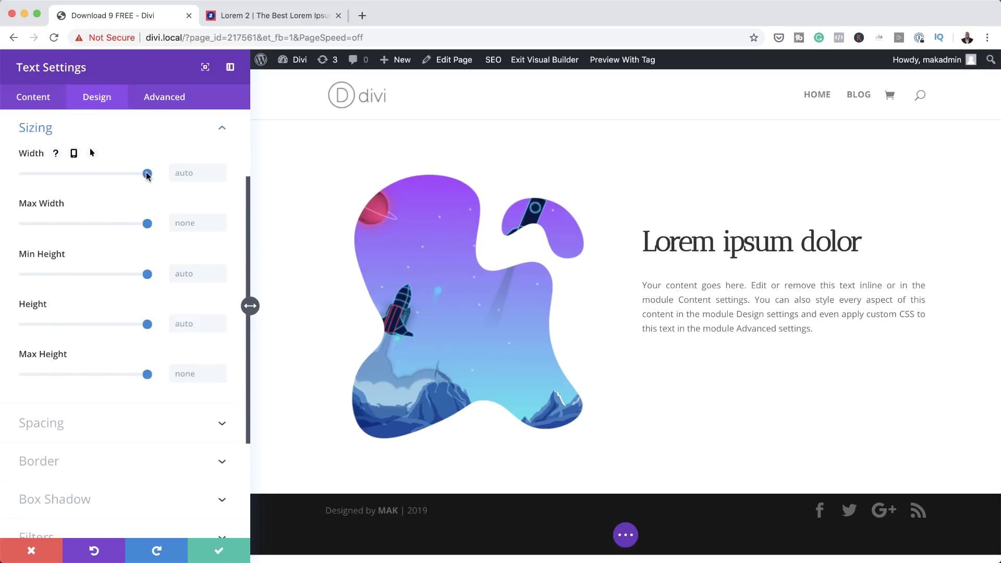
left_click_drag(148, 173, 167, 174)
left_click(187, 174)
type("63")
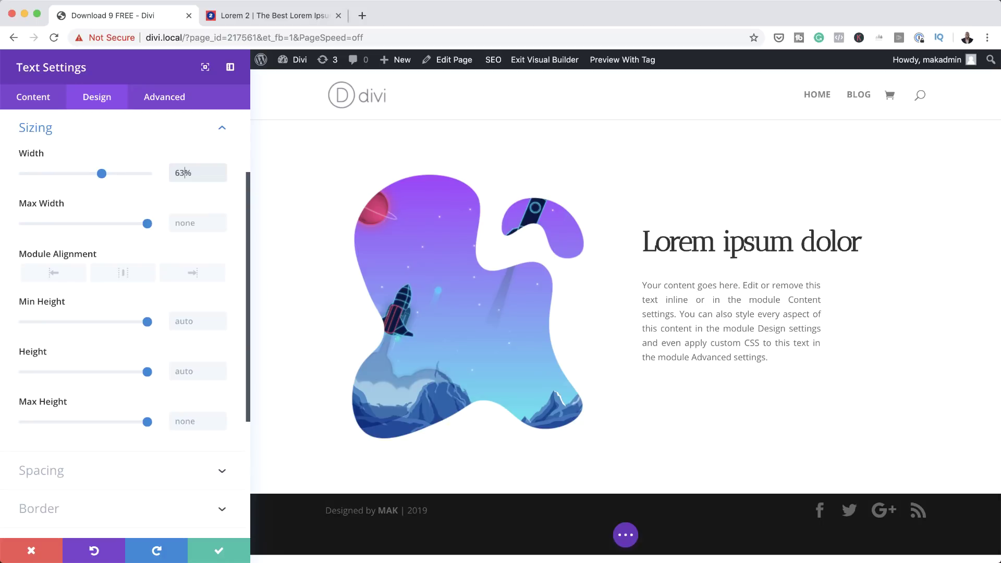
left_click(218, 551)
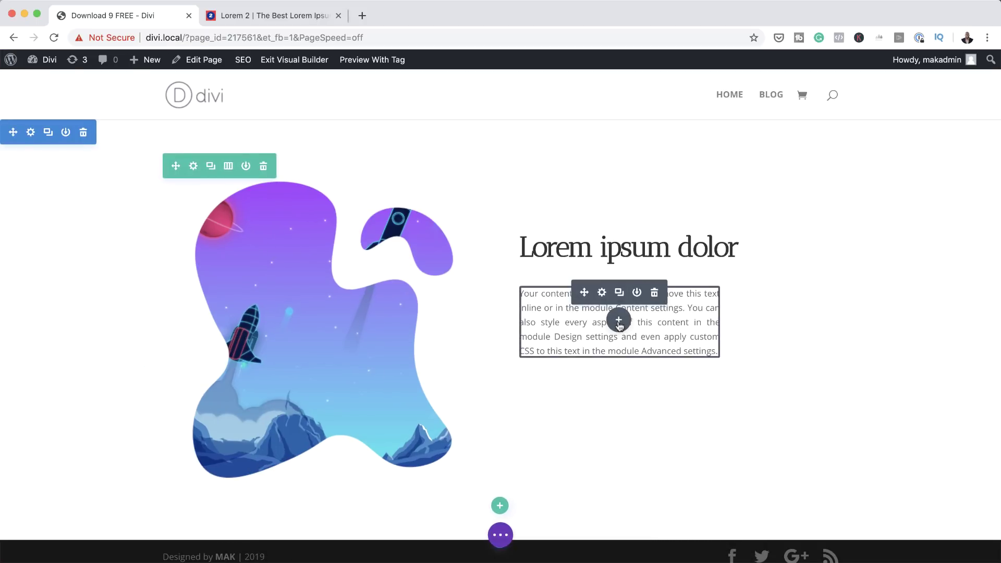
Step: Insert a Button module directly below the paragraph text
left_click(619, 321)
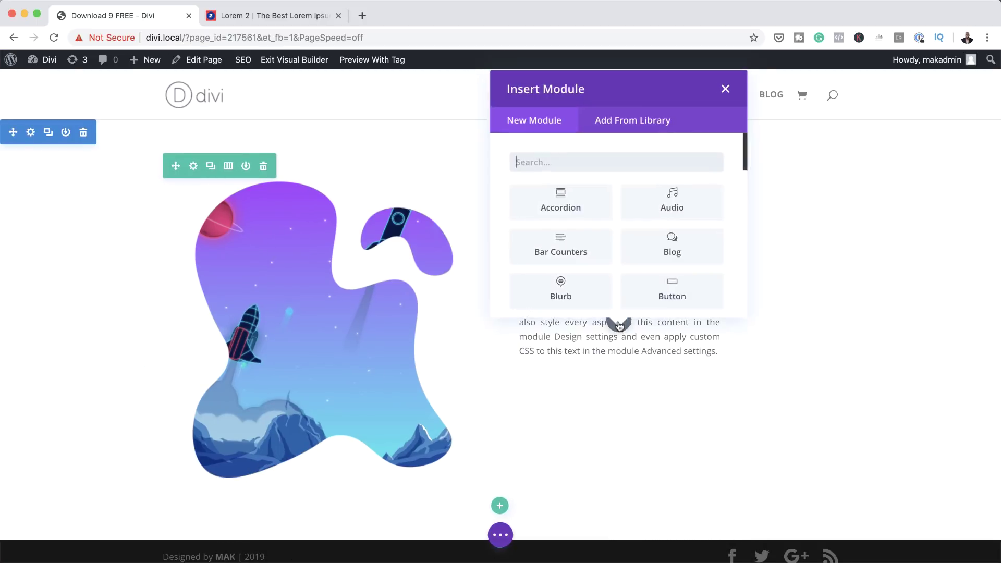
left_click(671, 290)
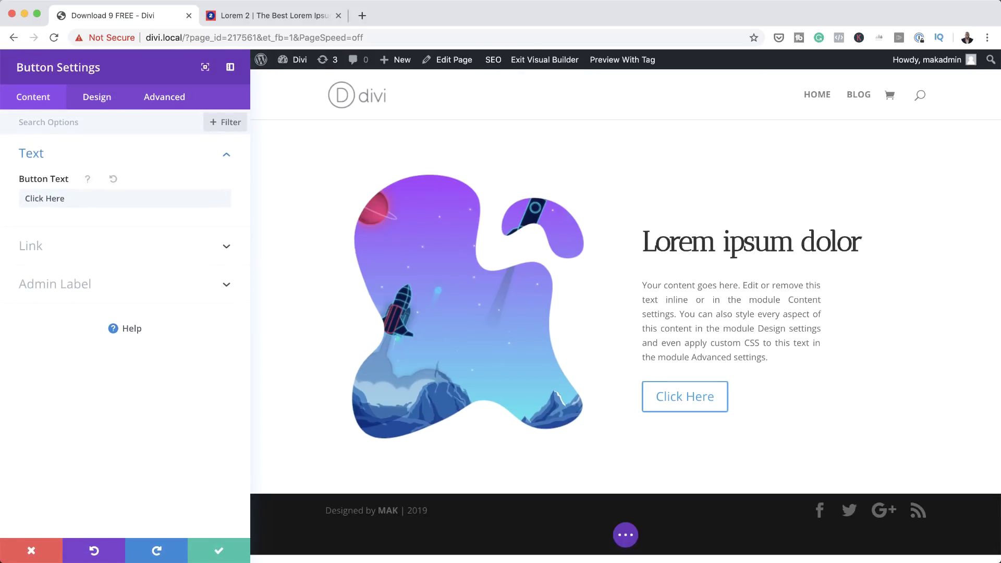
key("super+Tab")
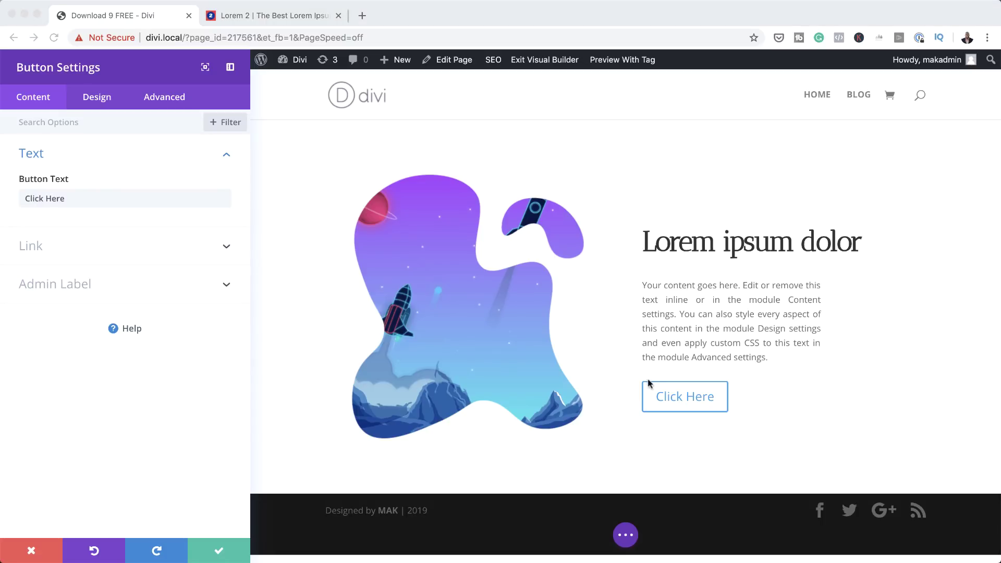
Step: Enable custom styles for the button and set its text color to white
left_click(97, 96)
left_click(97, 96)
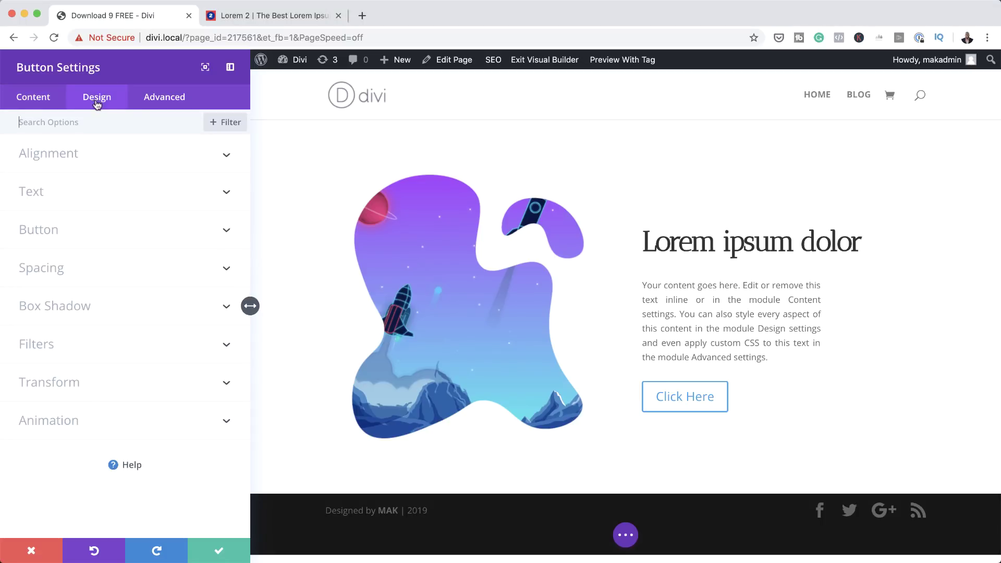
left_click(52, 234)
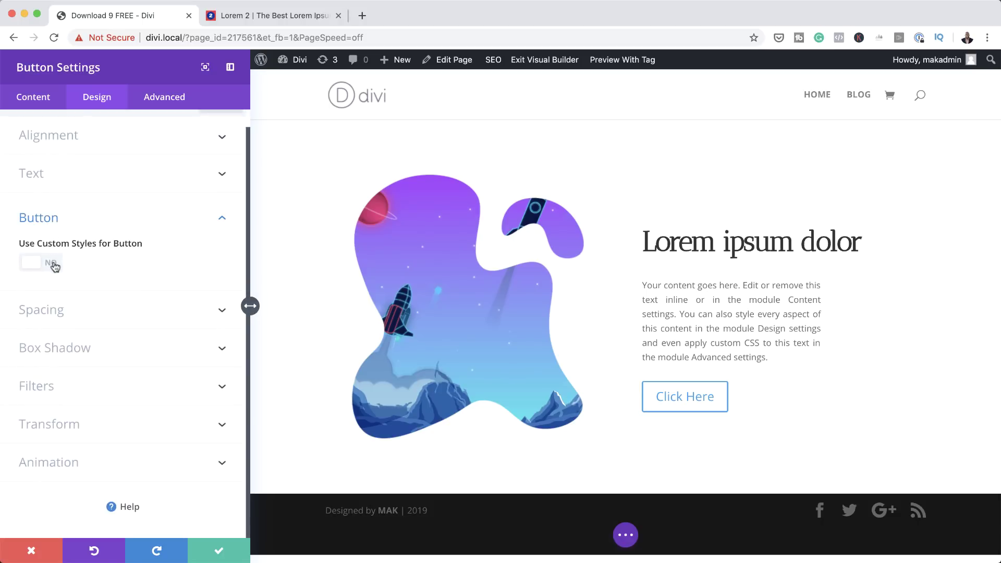
left_click(54, 266)
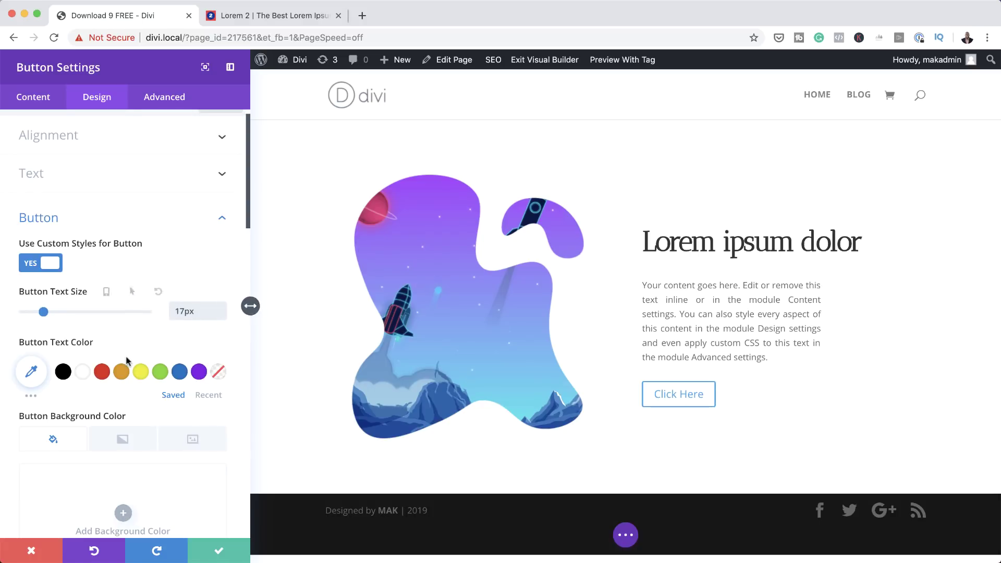
left_click(82, 375)
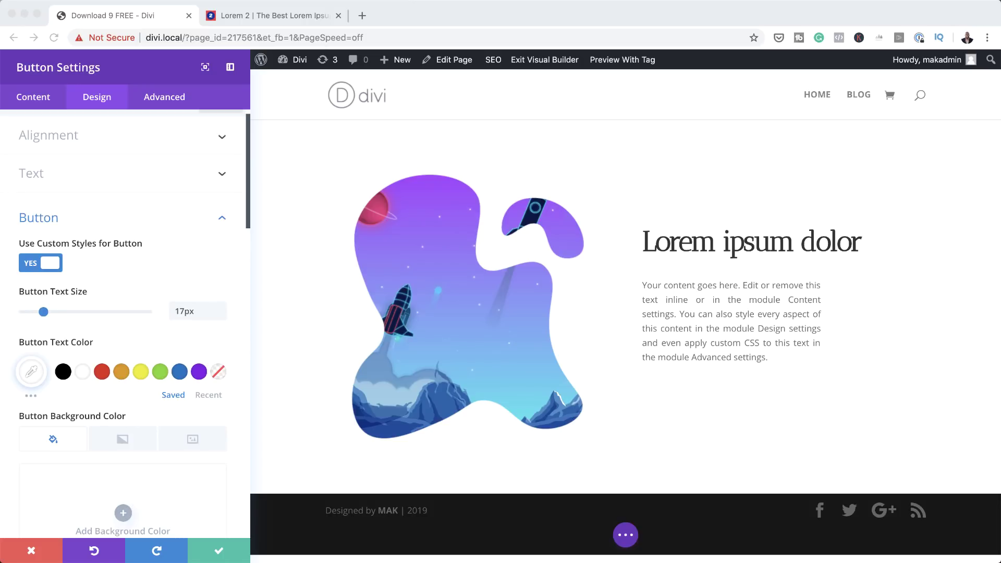
Step: Give the button a gradient background
scroll(121, 420, "down", 4)
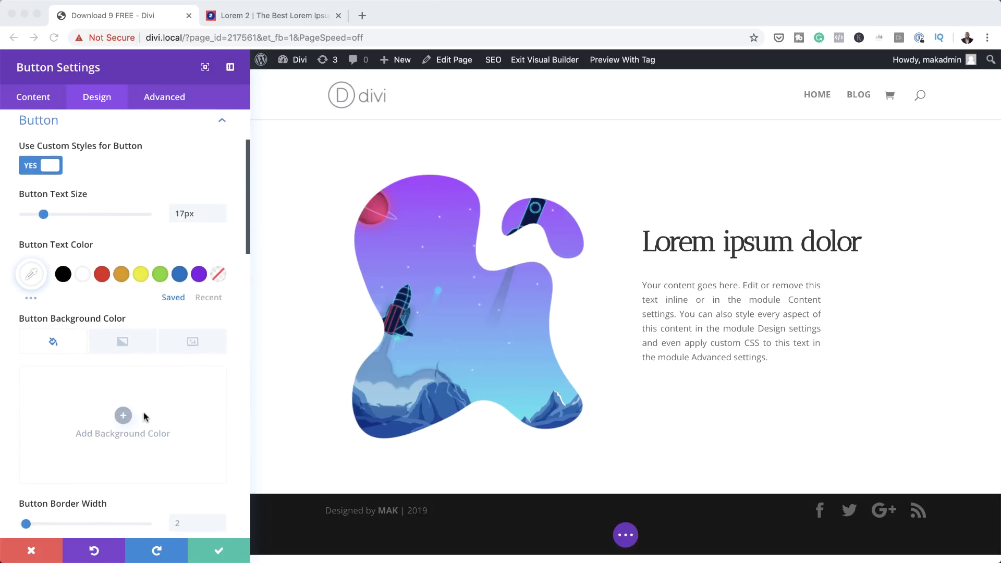
left_click(122, 344)
left_click(111, 417)
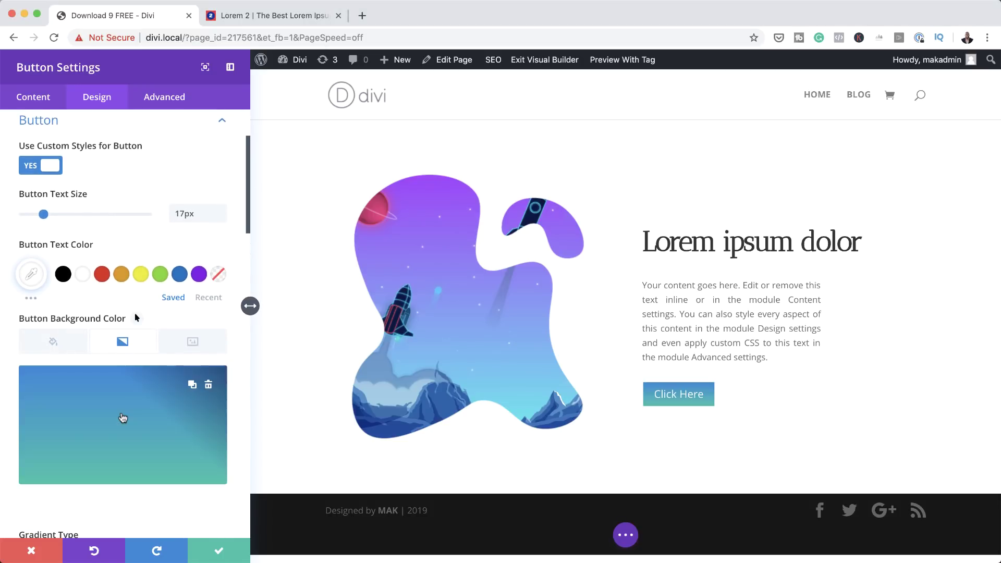
Step: Set the button gradient's colors to #aa2bff and #09f7eb and its direction to 111deg
scroll(85, 436, "down", 5)
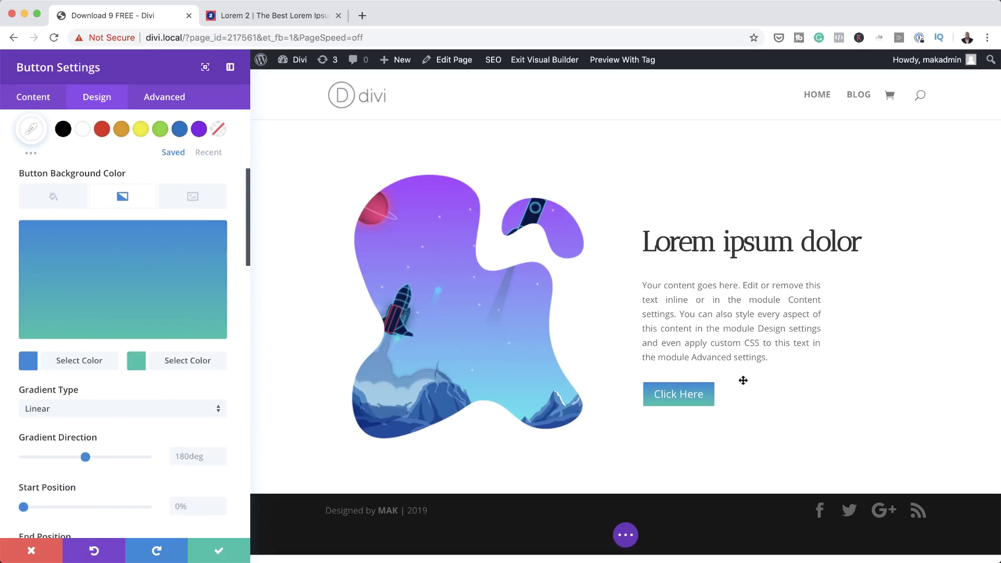
left_click(29, 363)
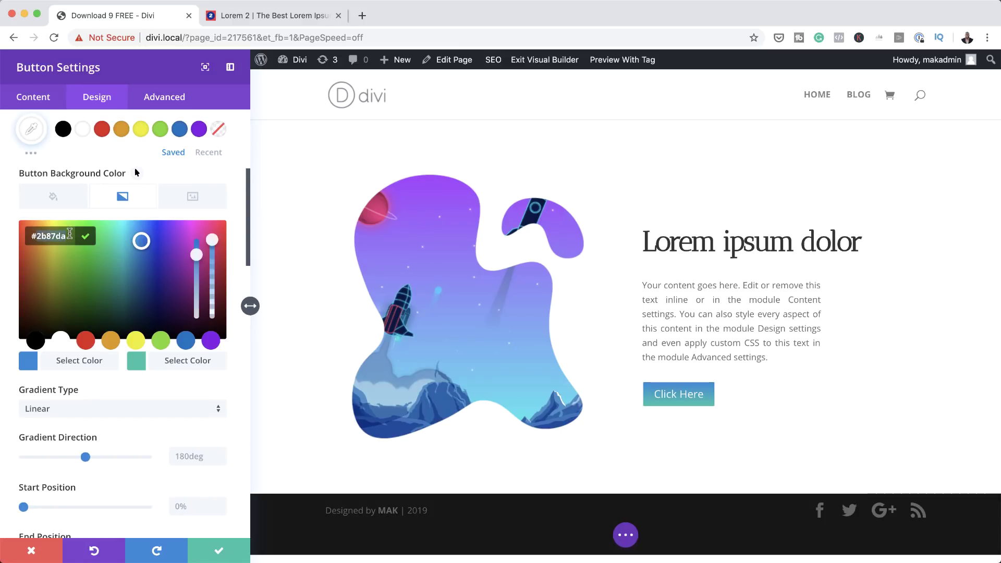
type("#aa2bff")
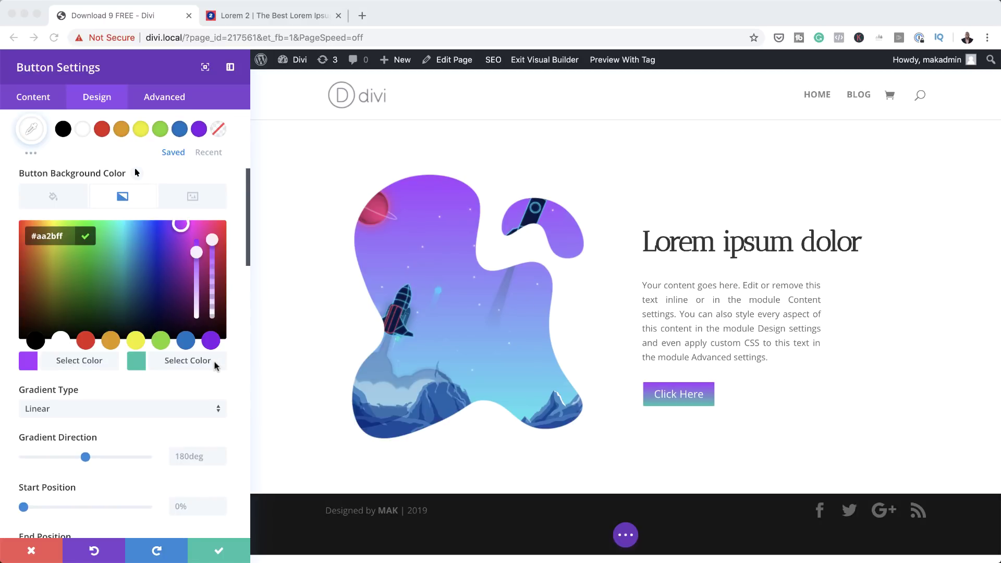
left_click(139, 368)
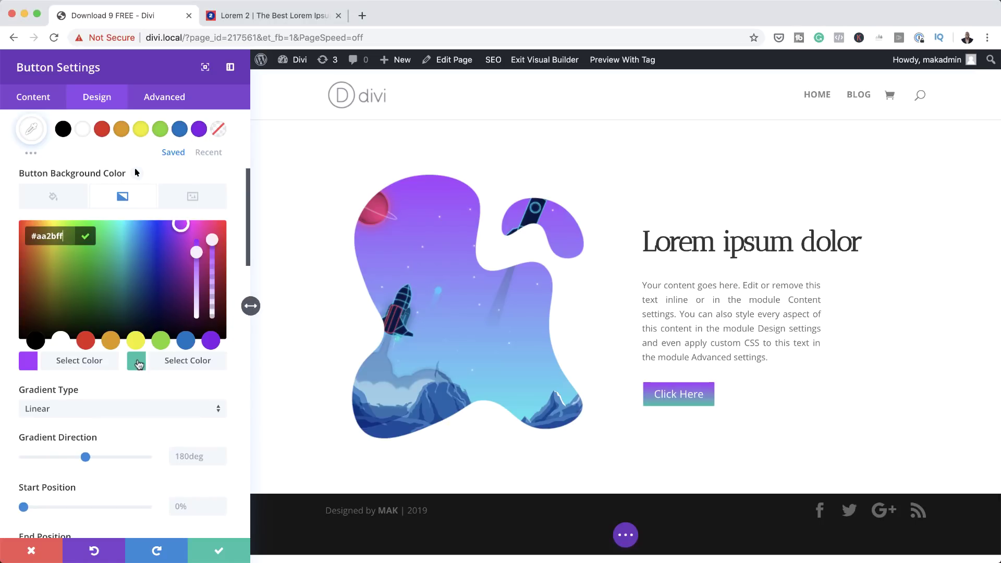
left_click(138, 367)
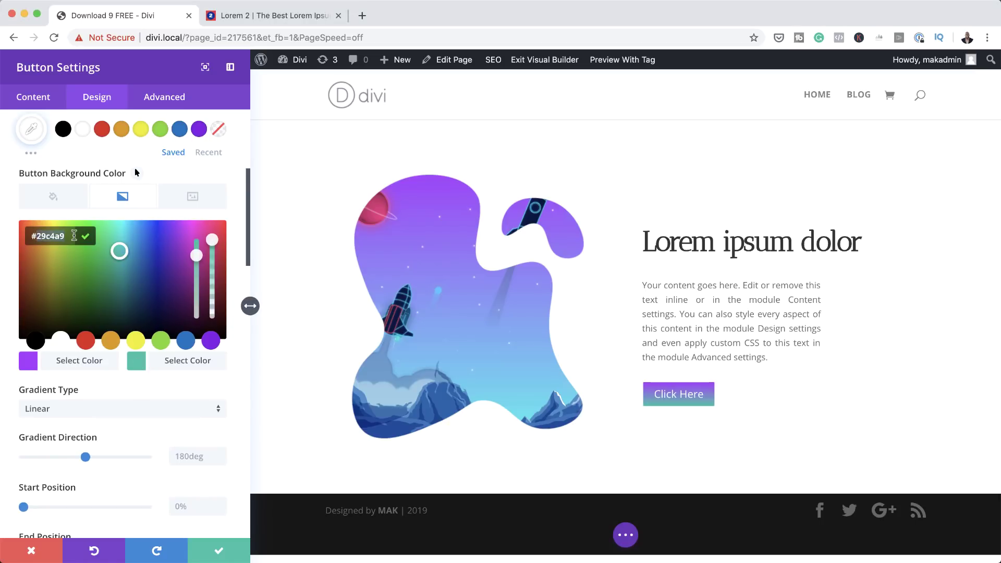
type("#09f7eb")
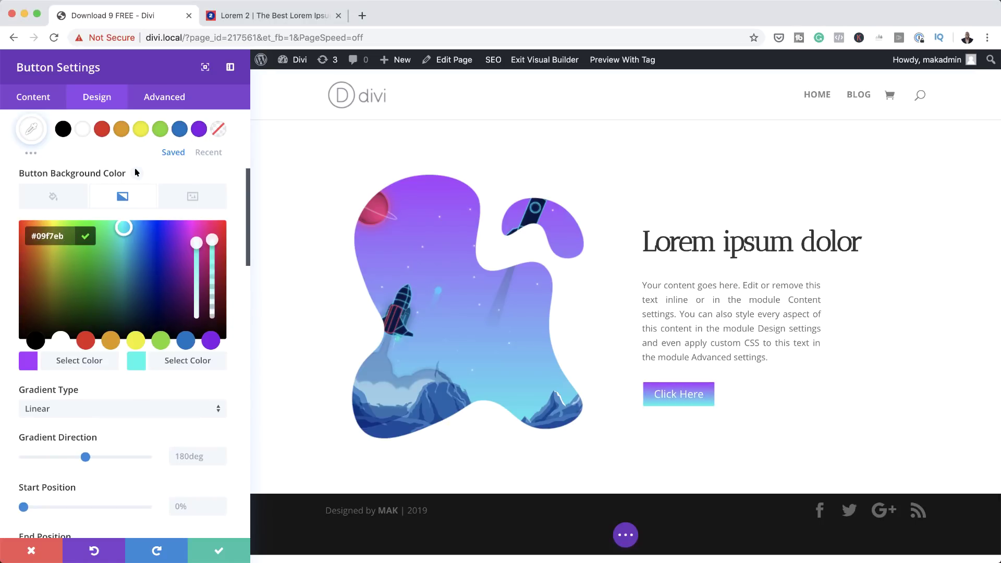
left_click(193, 456)
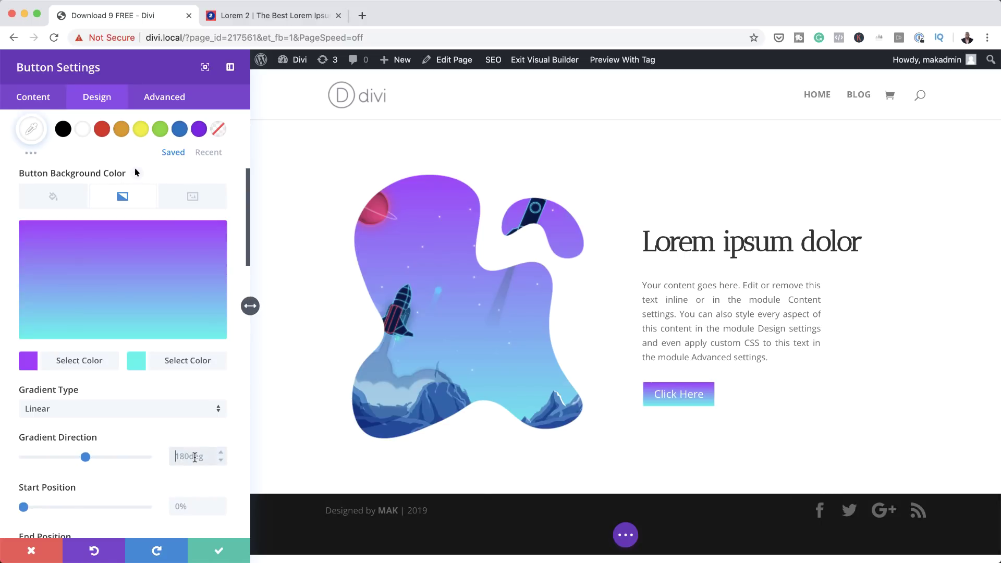
type("111deg")
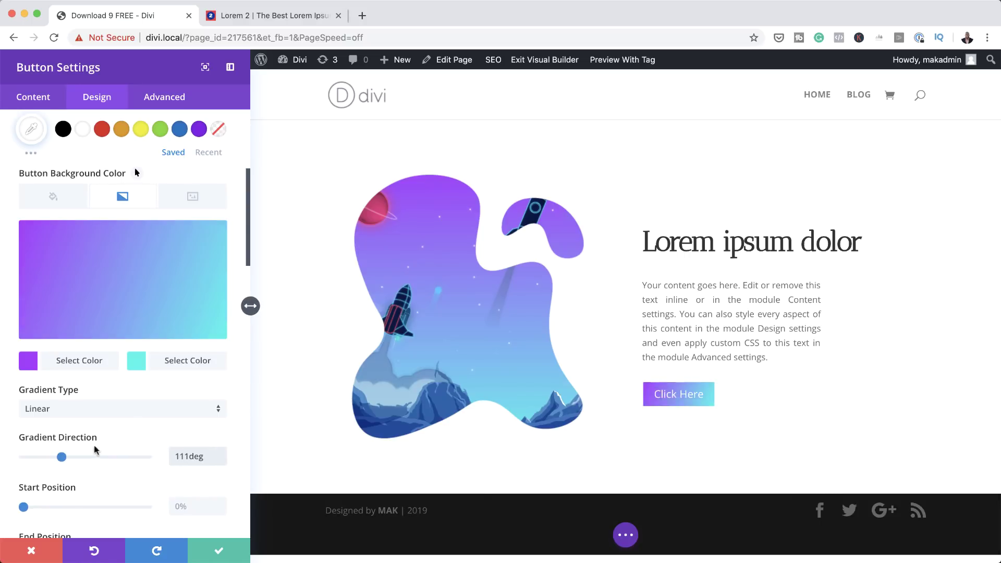
Step: Set the button's border width to 0px
scroll(139, 445, "down", 3)
scroll(138, 444, "down", 3)
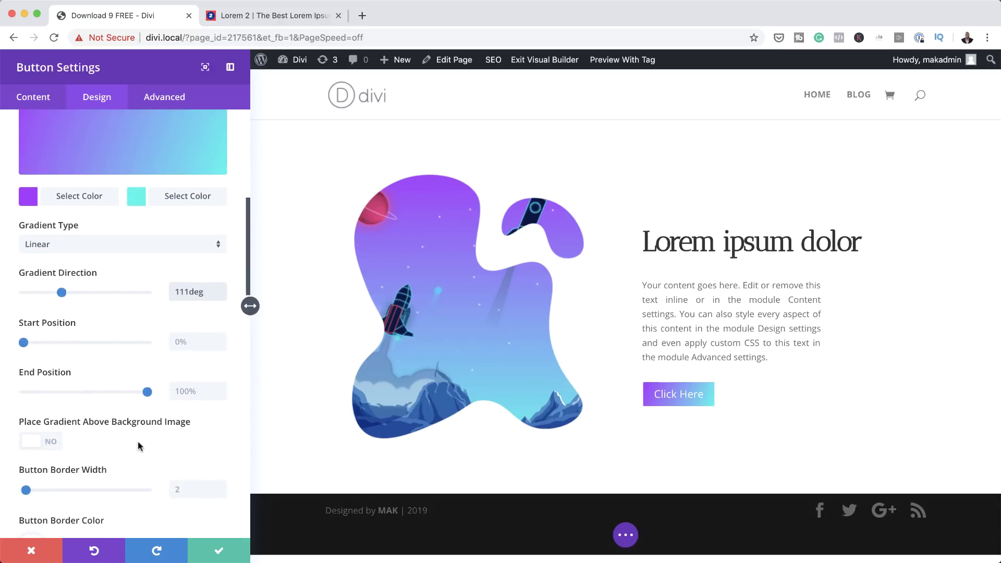
scroll(139, 445, "down", 3)
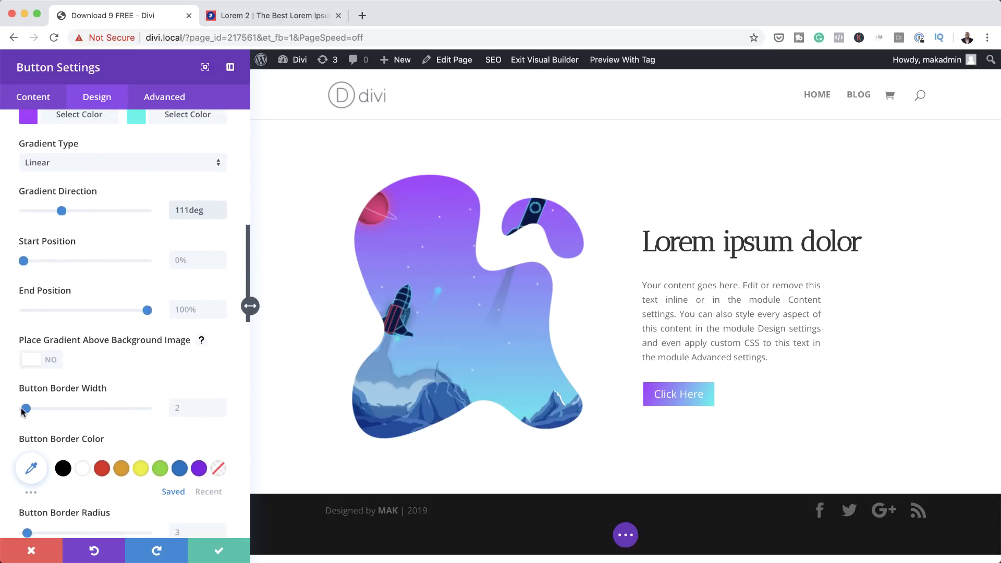
left_click_drag(26, 408, 15, 412)
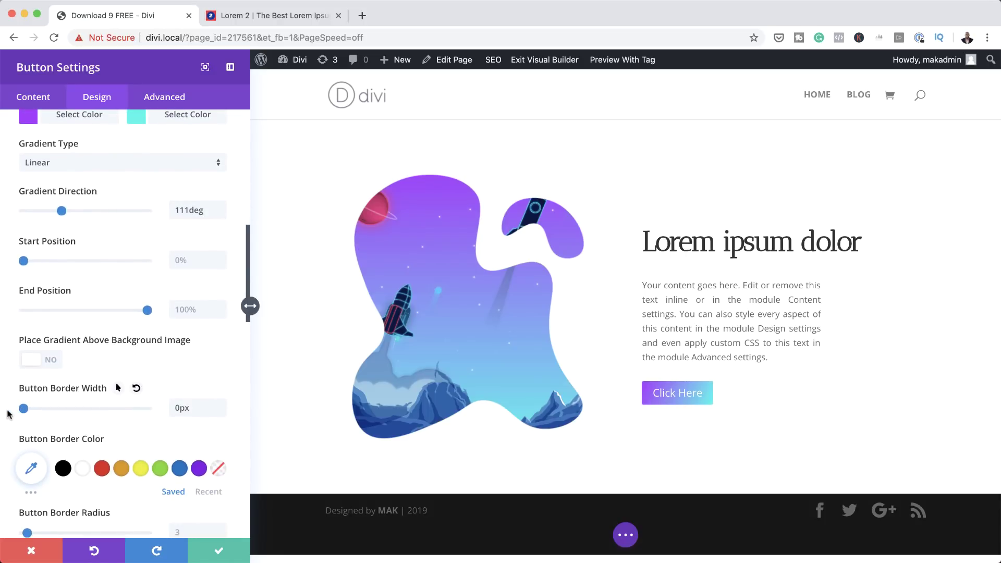
scroll(90, 411, "down", 1)
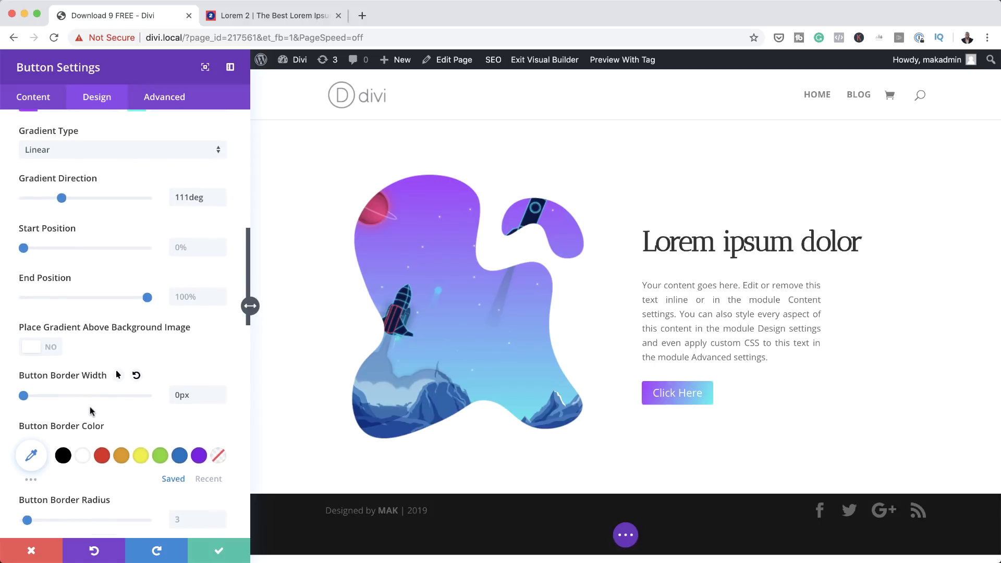
scroll(90, 411, "down", 4)
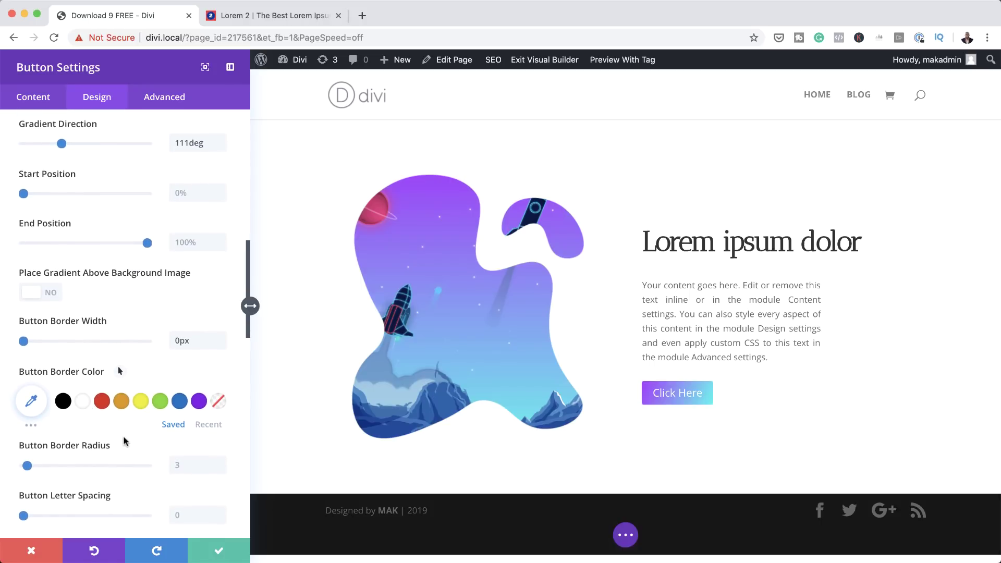
scroll(123, 440, "down", 1)
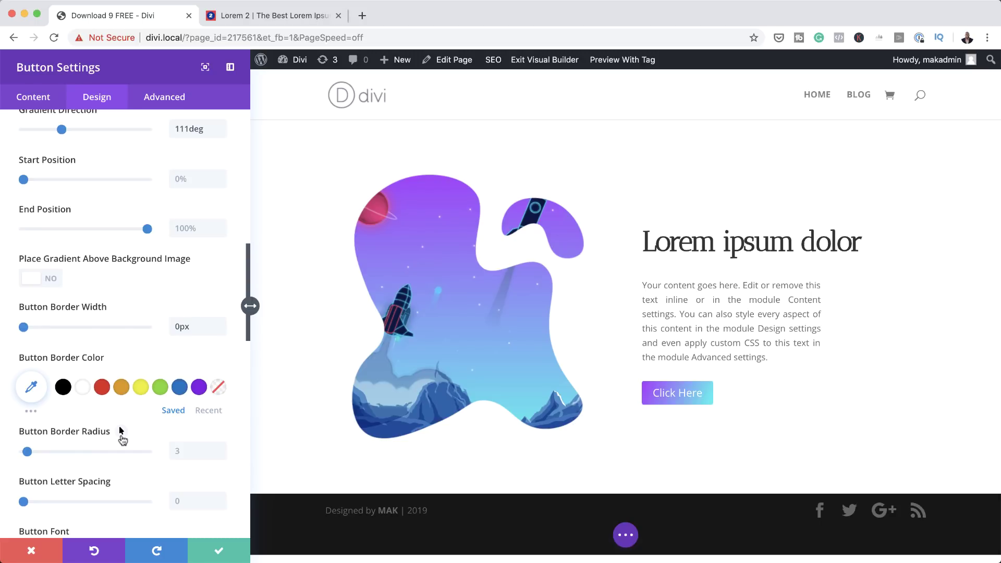
Step: Set the button's border radius to 100px and its letter spacing to -2px
left_click(186, 450)
type("1")
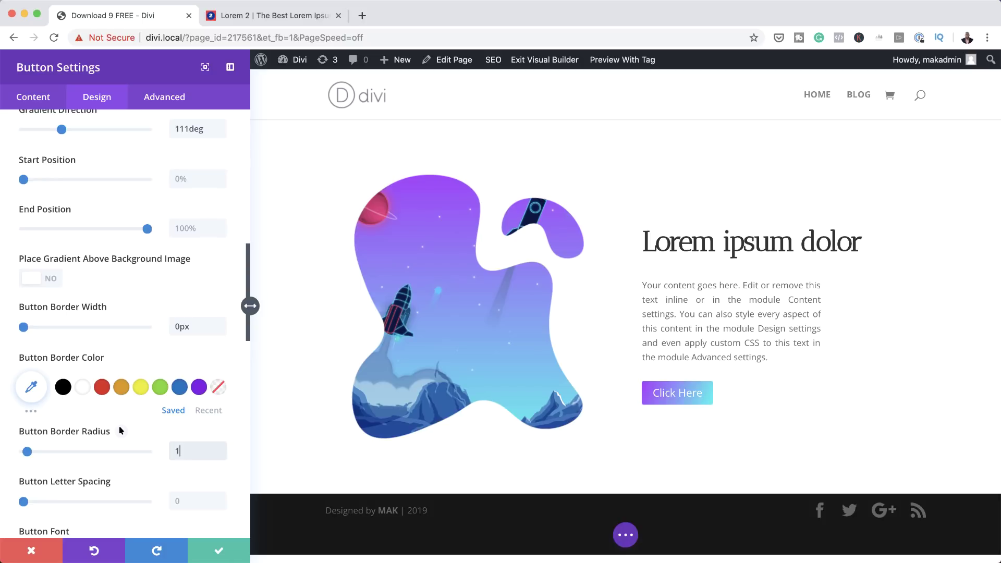
type("00")
key("Return")
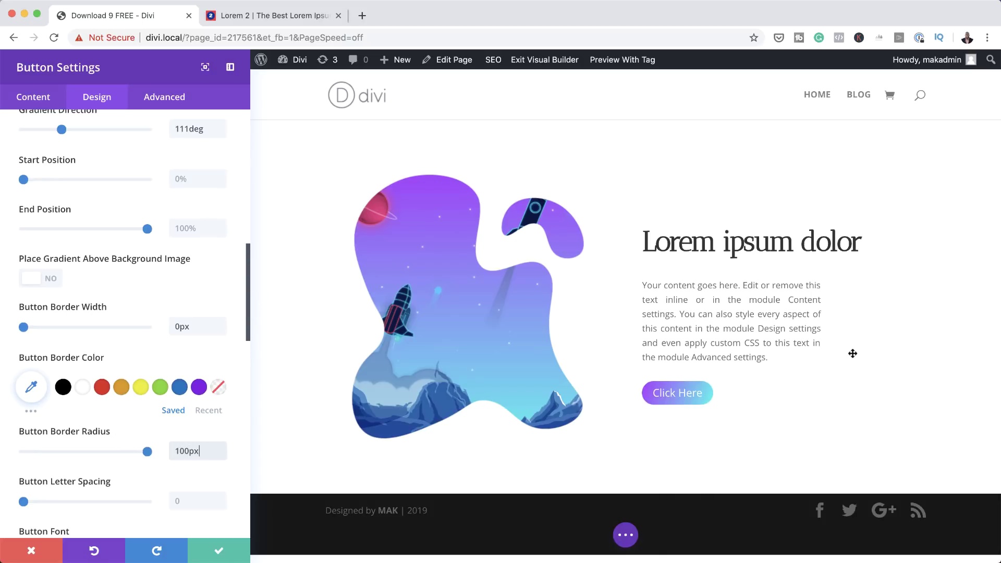
scroll(141, 476, "down", 1)
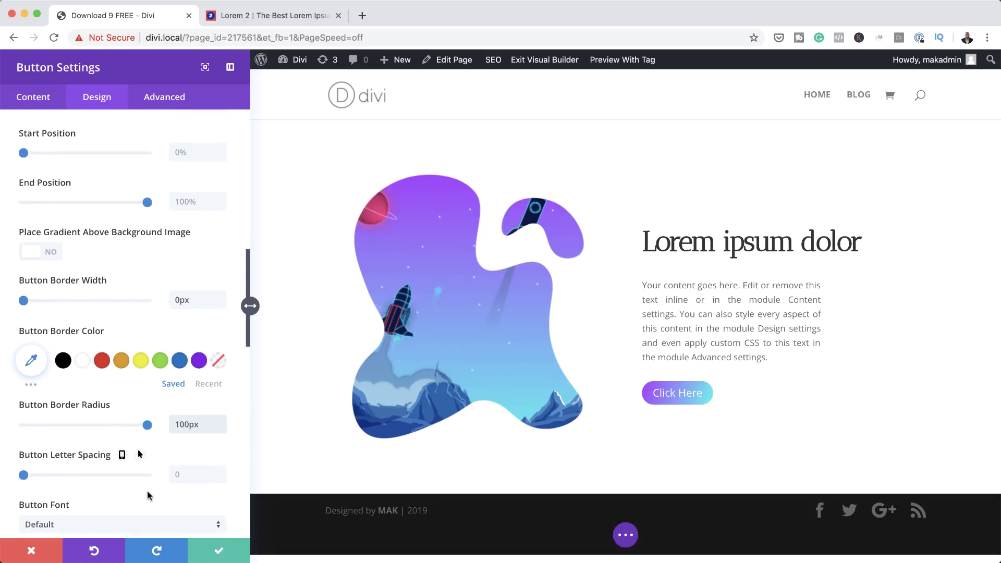
left_click(184, 467)
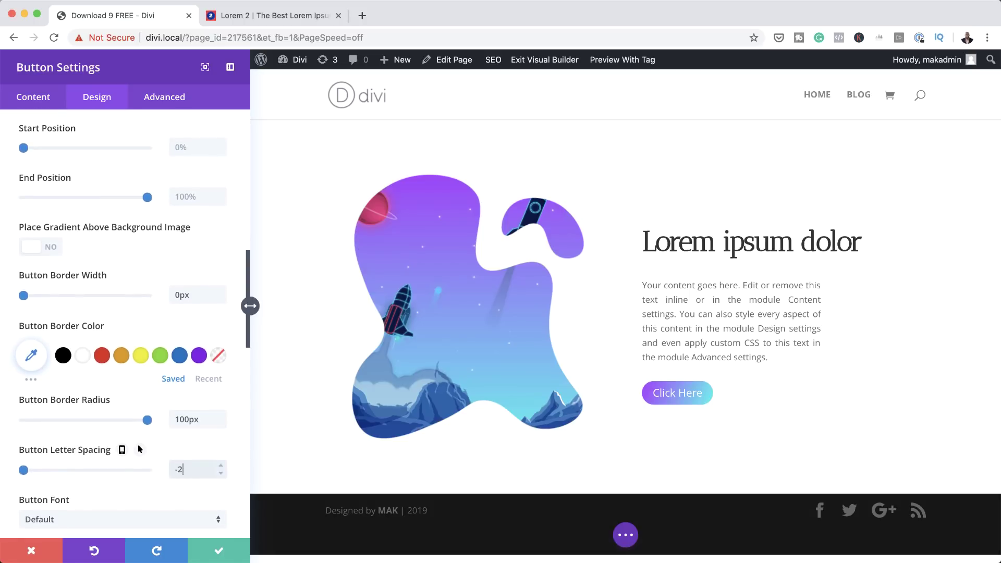
type("-2px")
Step: Make the button text all uppercase and set its font weight to Ultra Bold
scroll(105, 486, "down", 4)
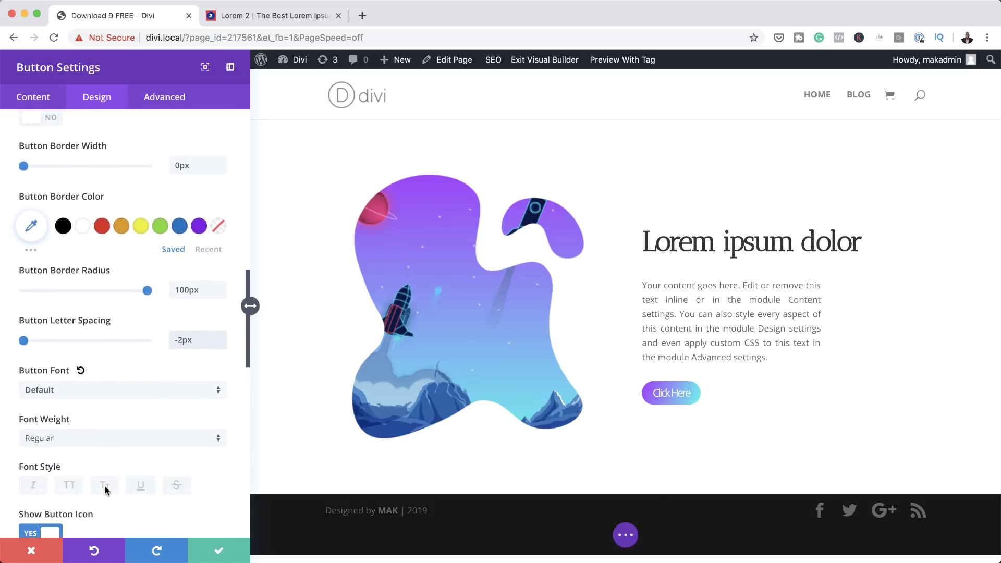
left_click(79, 486)
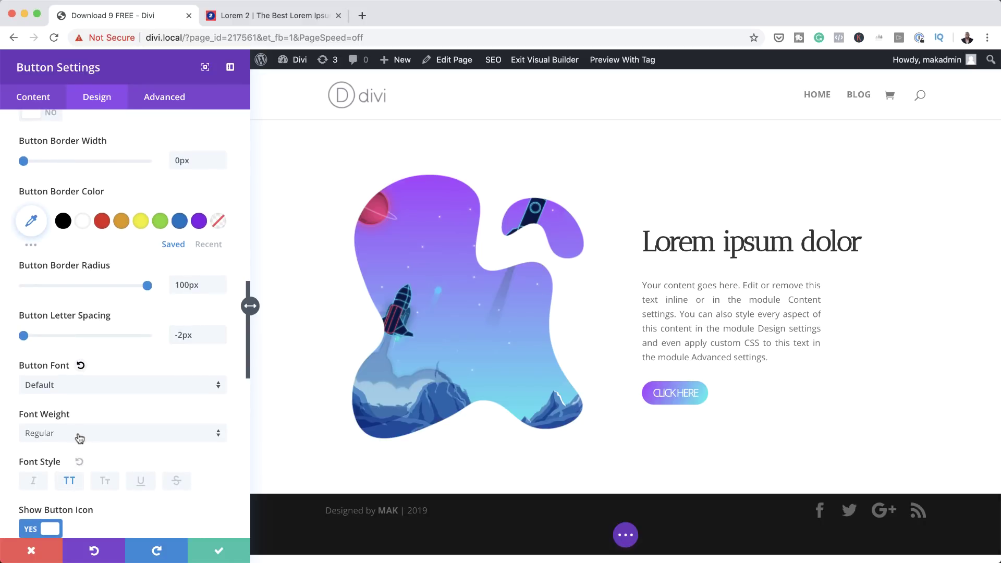
left_click(79, 436)
left_click(86, 479)
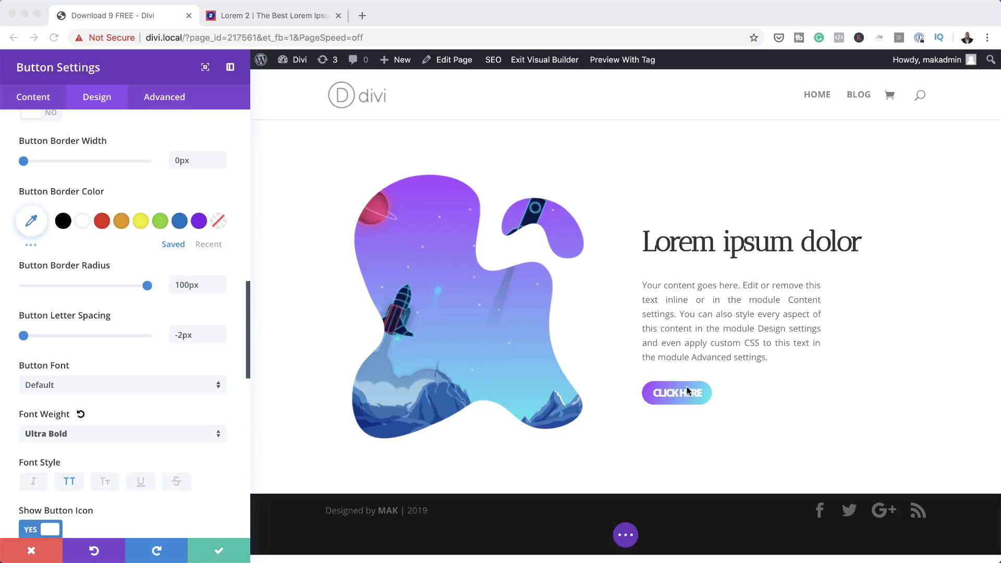
Step: Set the button's custom padding to 10px for linked top and bottom and 50px for linked left and right
scroll(111, 341, "down", 3)
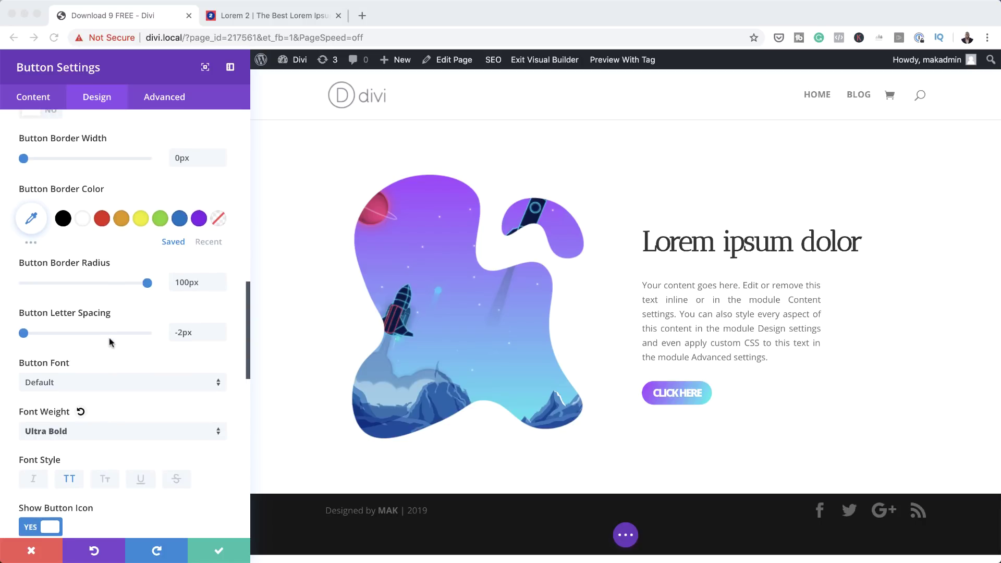
scroll(110, 341, "down", 12)
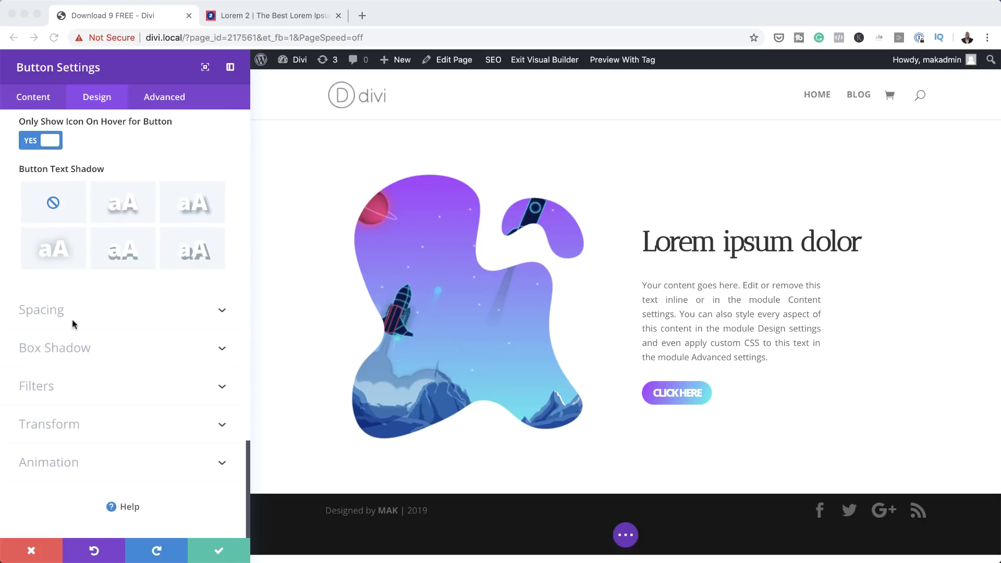
left_click(50, 313)
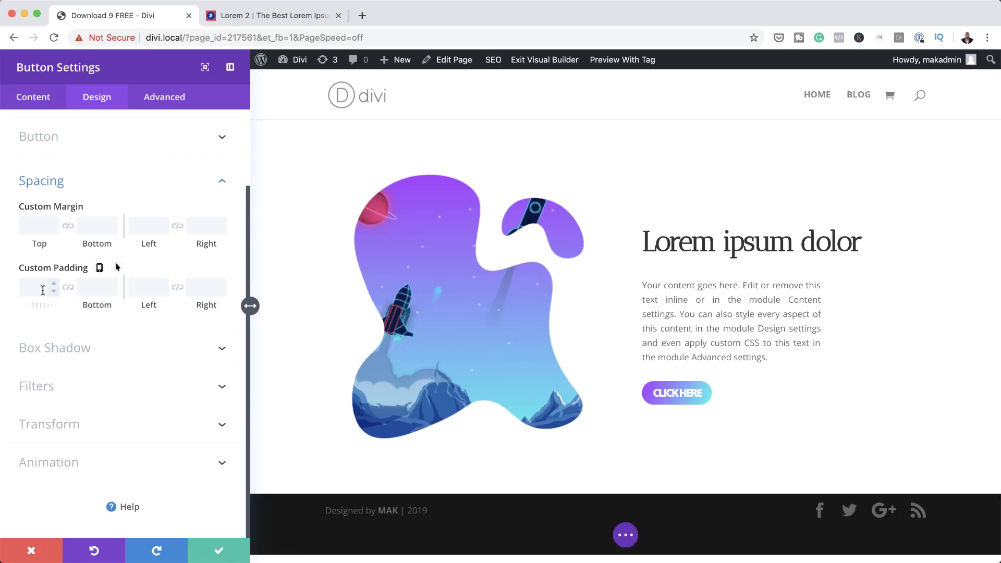
left_click(40, 288)
type("10px")
left_click(69, 288)
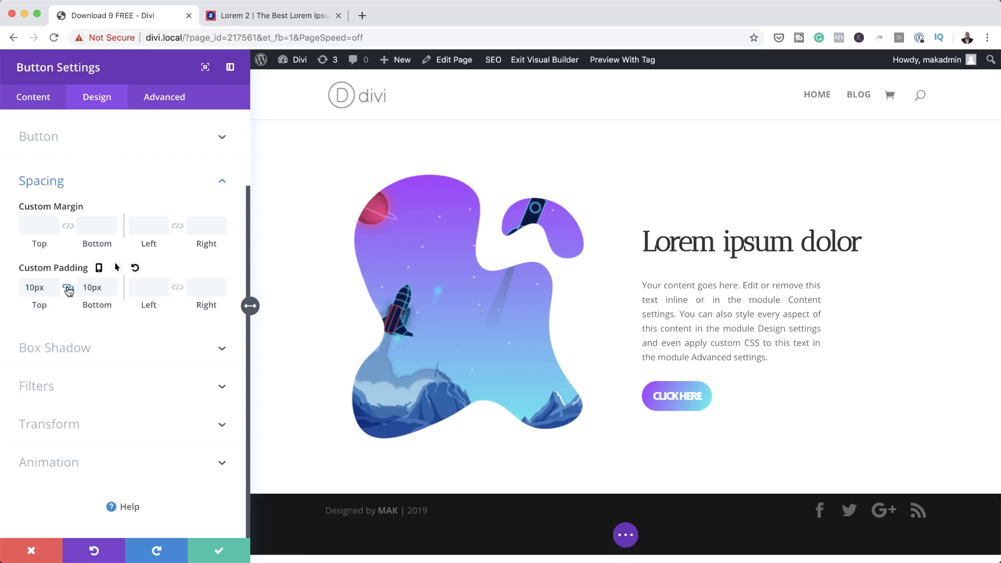
left_click(145, 287)
type("50px")
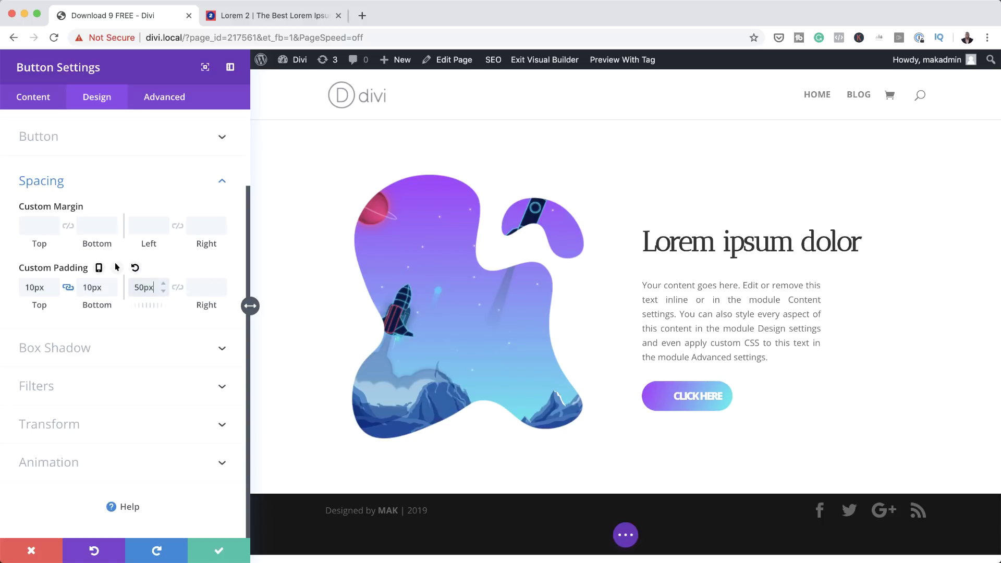
left_click(178, 289)
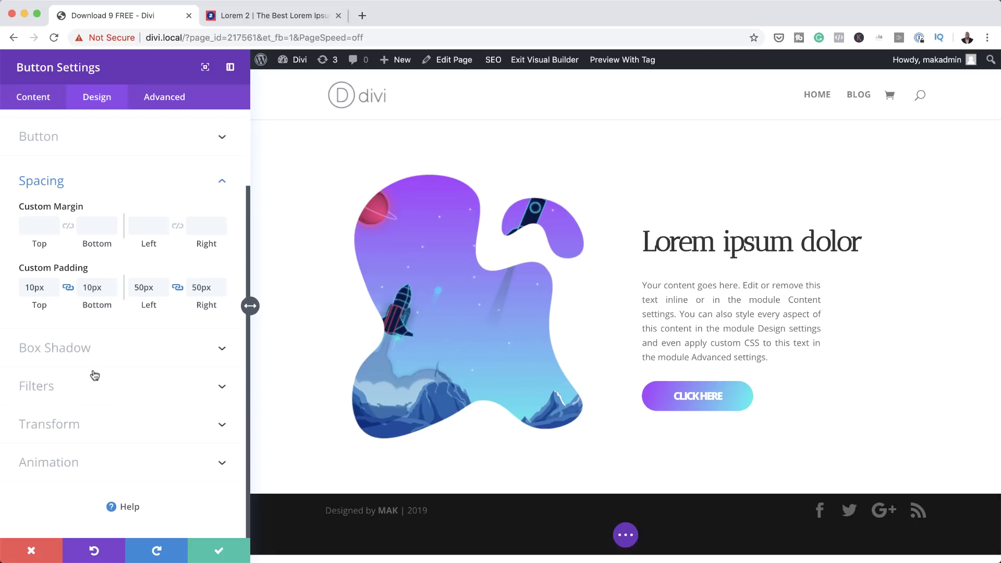
Step: Apply the first box shadow preset to the button and set its blur strength to 50px
left_click(85, 348)
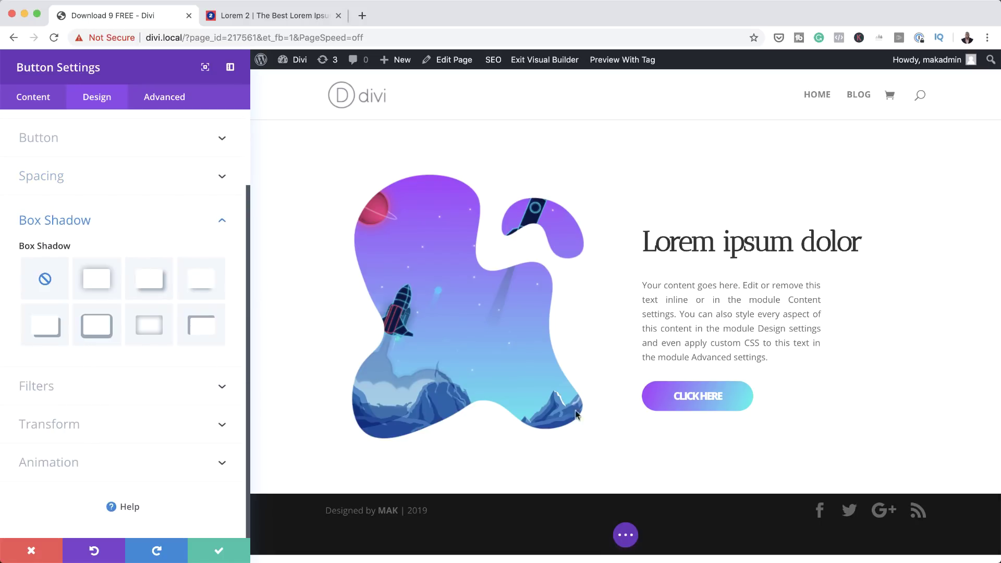
left_click(97, 278)
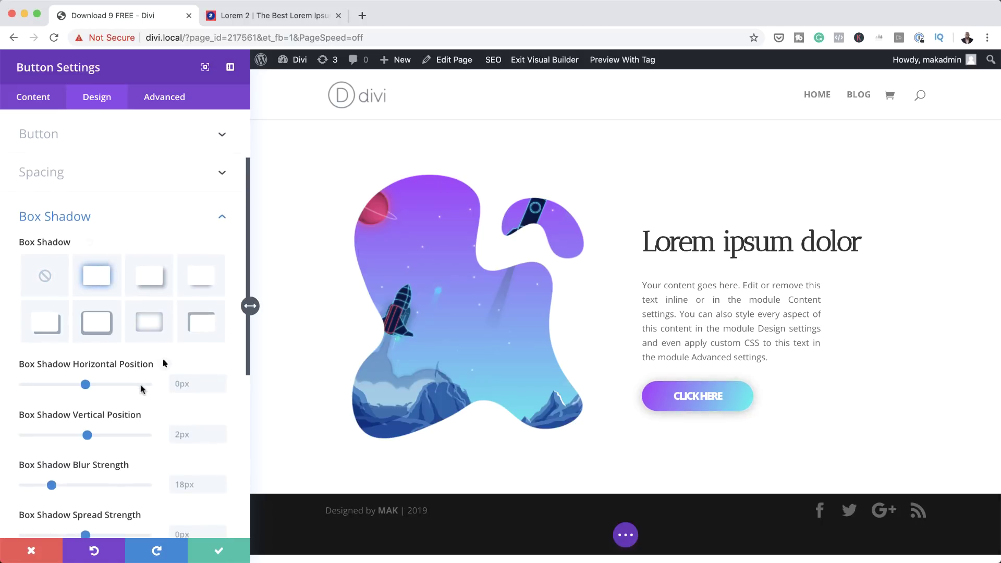
scroll(140, 388, "down", 2)
left_click(185, 455)
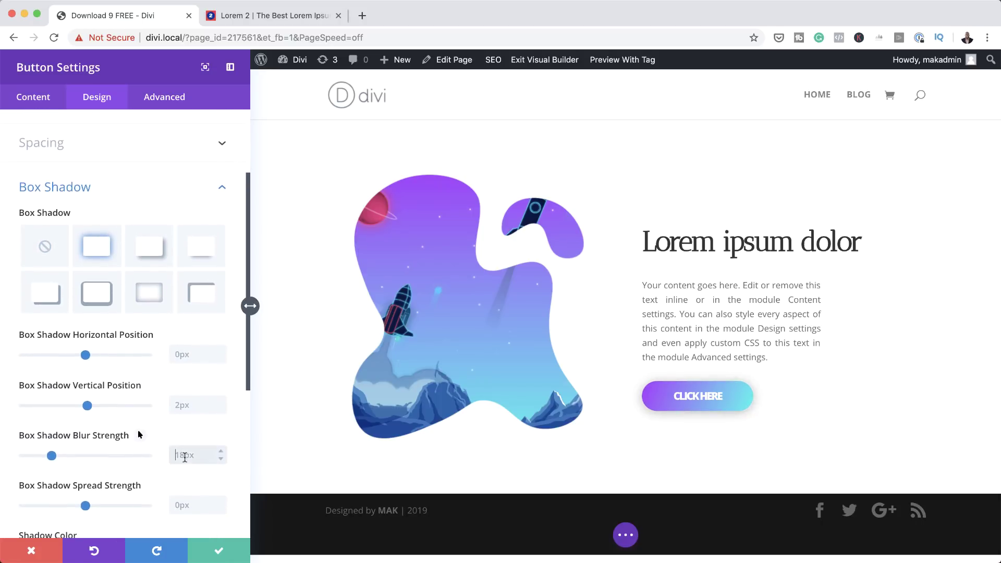
type("50px")
Step: Set the button's box shadow spread strength to -5px and save the button settings
scroll(140, 435, "down", 2)
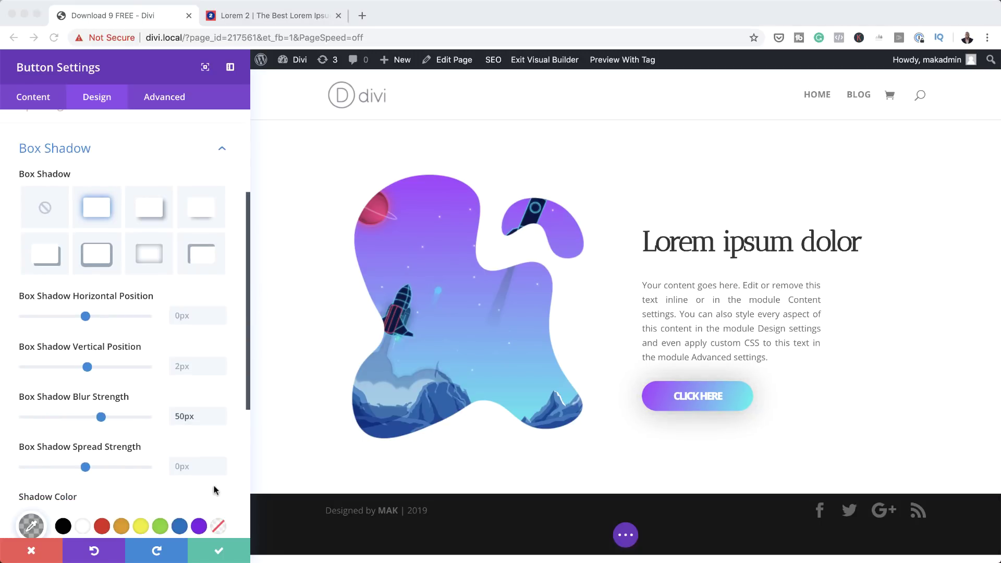
left_click(188, 466)
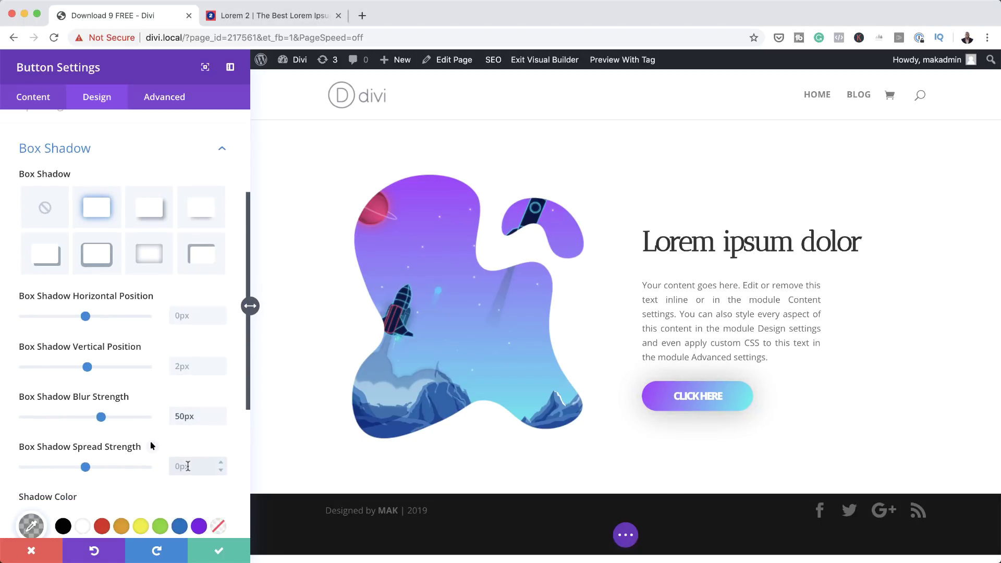
type("-5px")
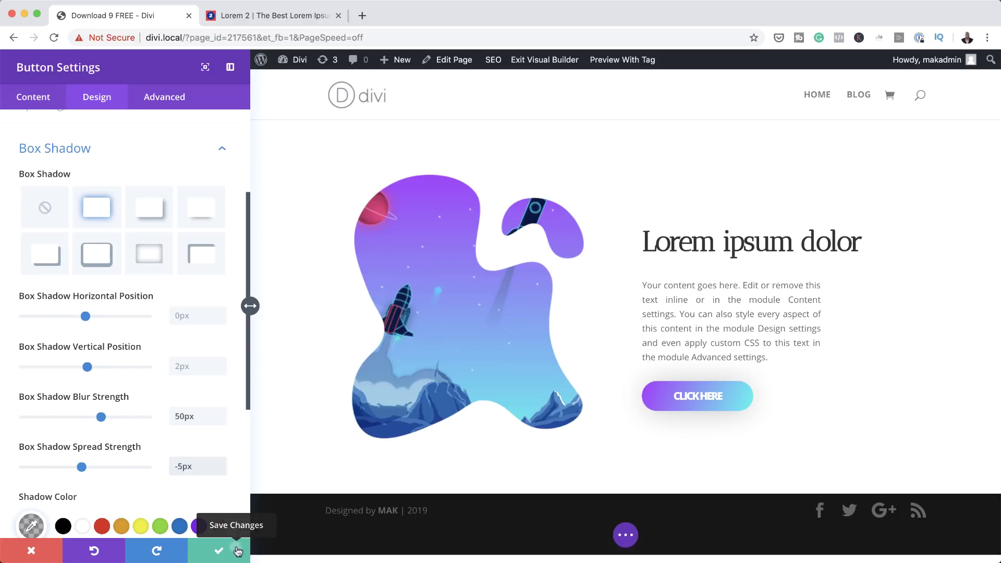
left_click(235, 551)
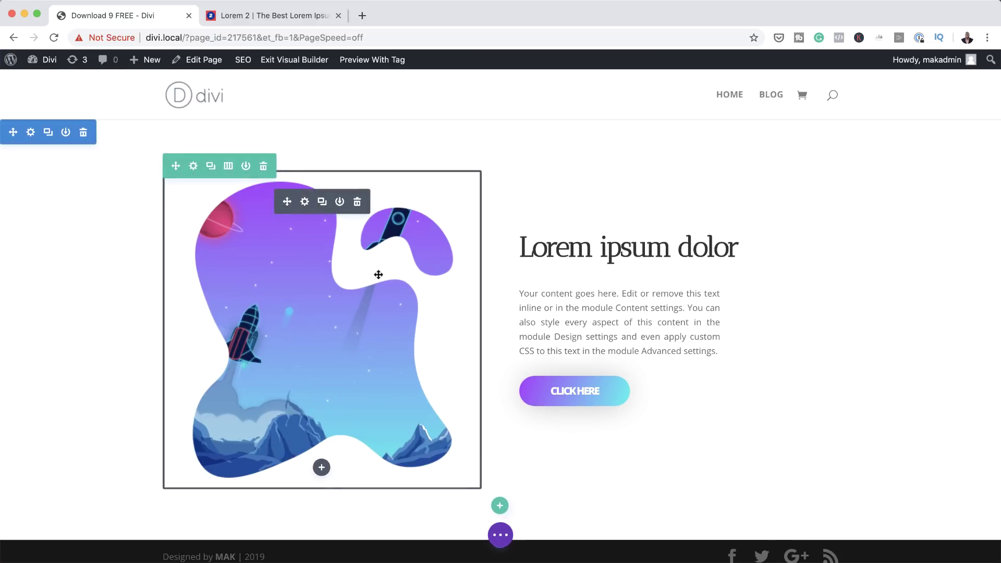
Step: Replace the shaped image's background picture with the media library photo of seeded breadsticks in a paper bag on a grey background
left_click(305, 203)
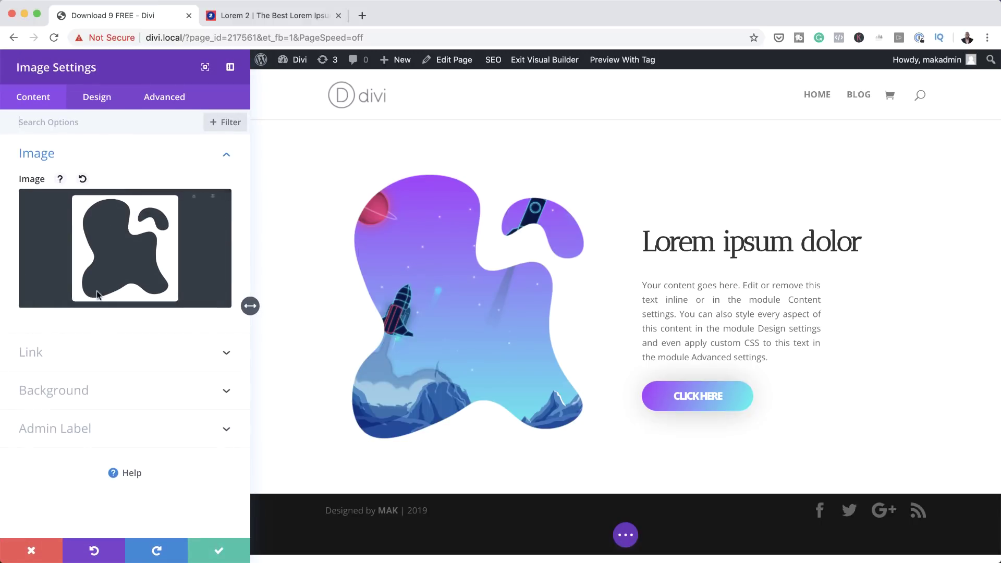
left_click(73, 399)
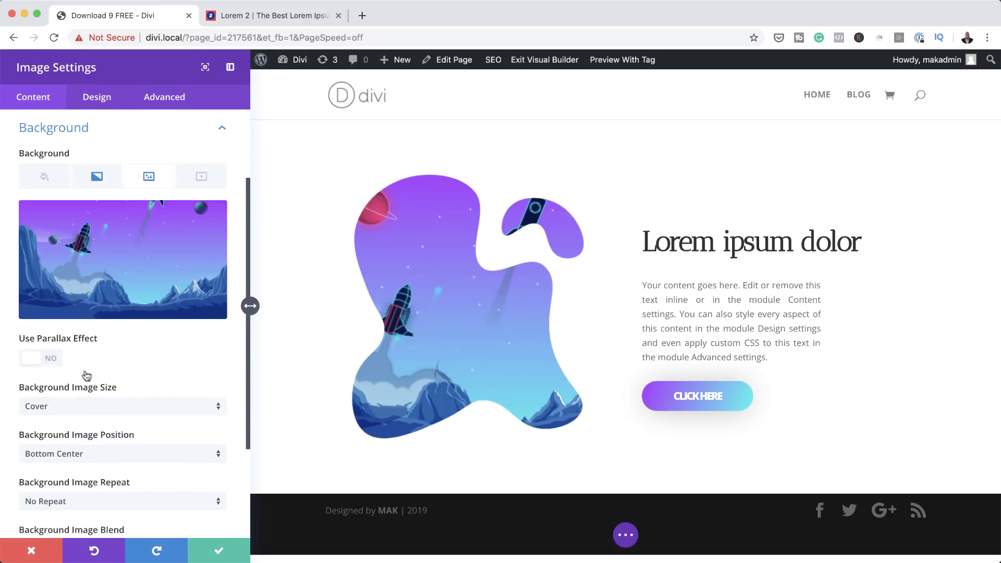
left_click(143, 248)
scroll(515, 453, "down", 4)
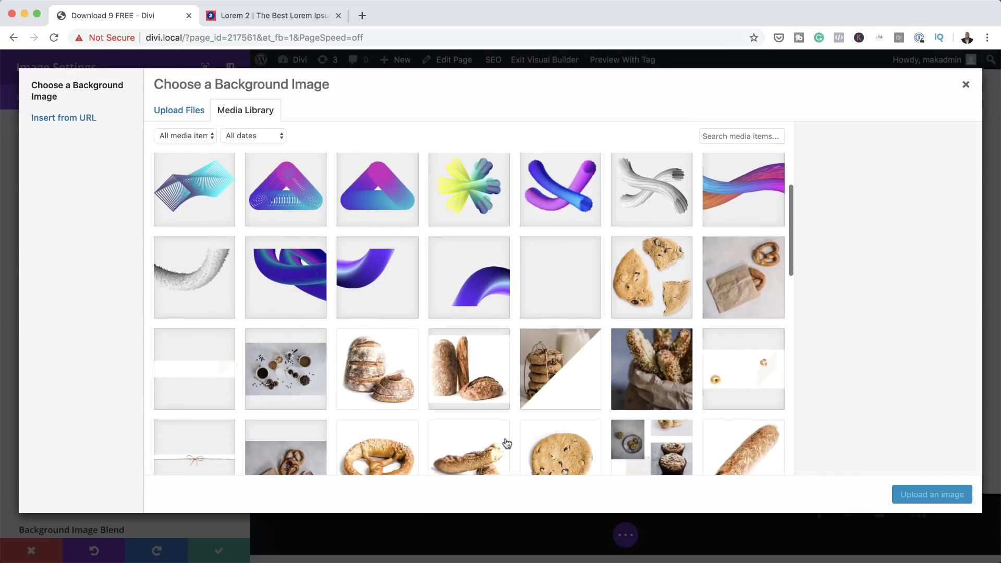
scroll(545, 425, "down", 3)
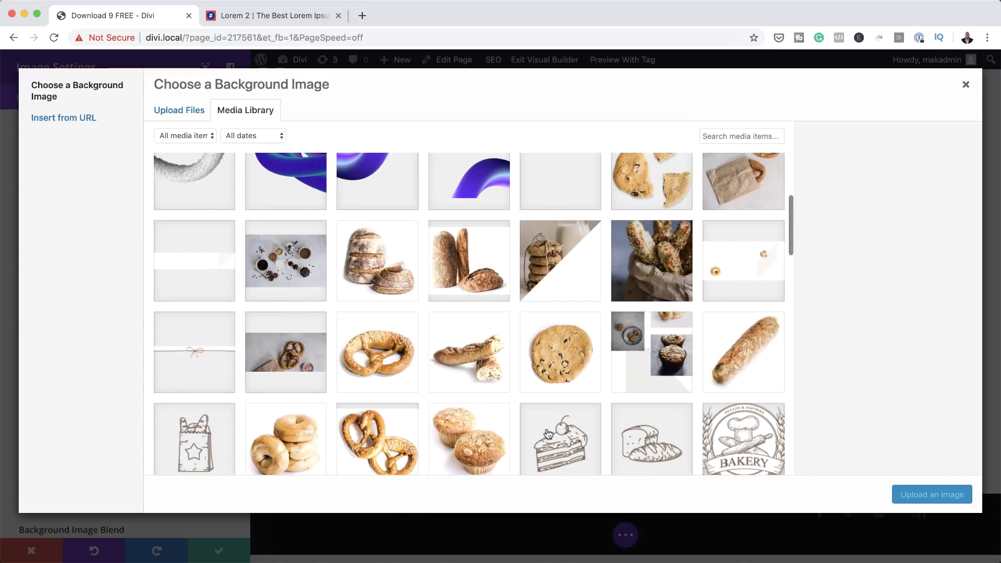
scroll(548, 433, "down", 5)
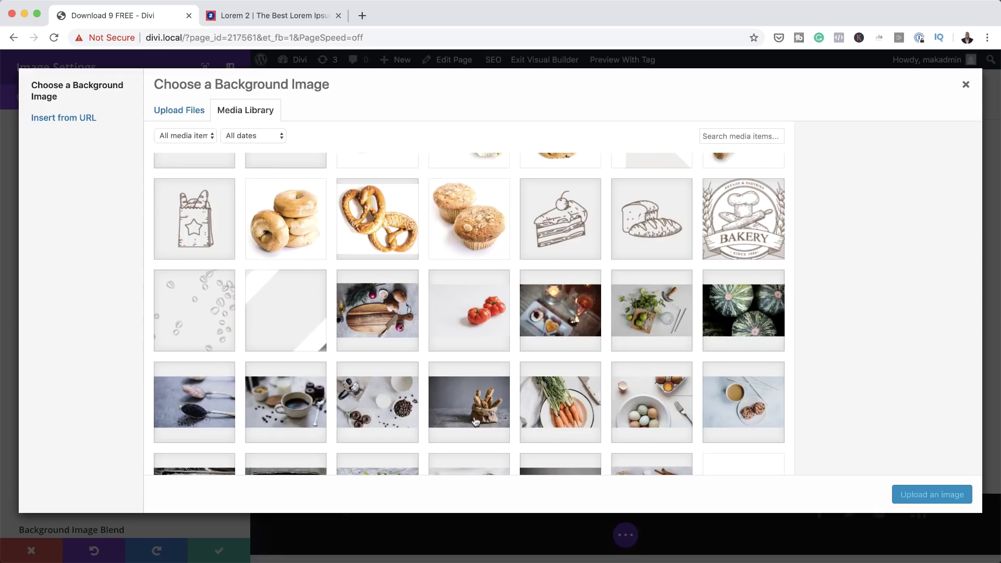
left_click(475, 421)
left_click(928, 494)
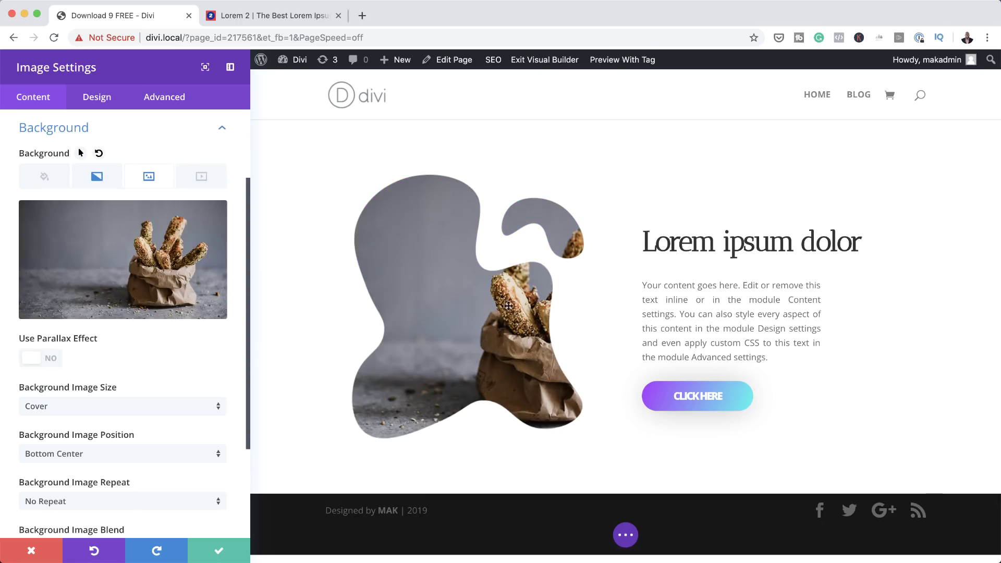
Step: Open the background image position choices for the shaped image
scroll(160, 446, "down", 1)
left_click(155, 446)
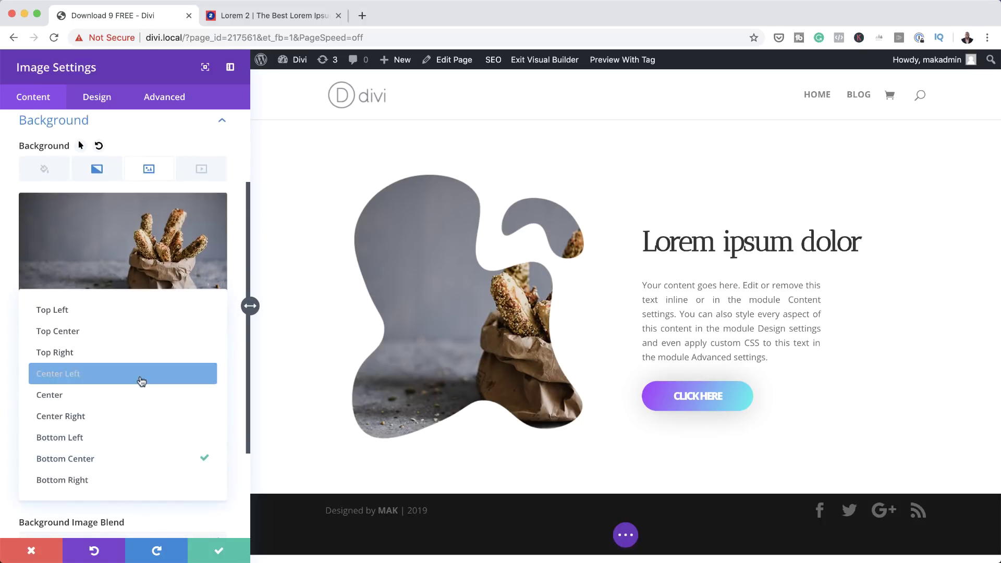